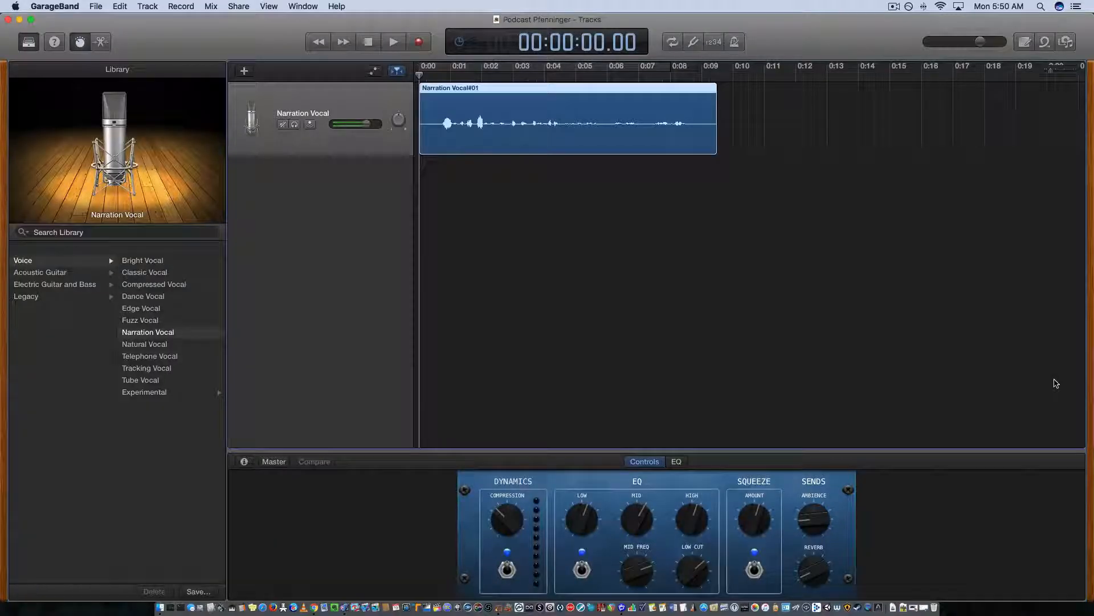
Preview the narration recording, and hide the Smart Controls with the playhead back at the start.
key("space")
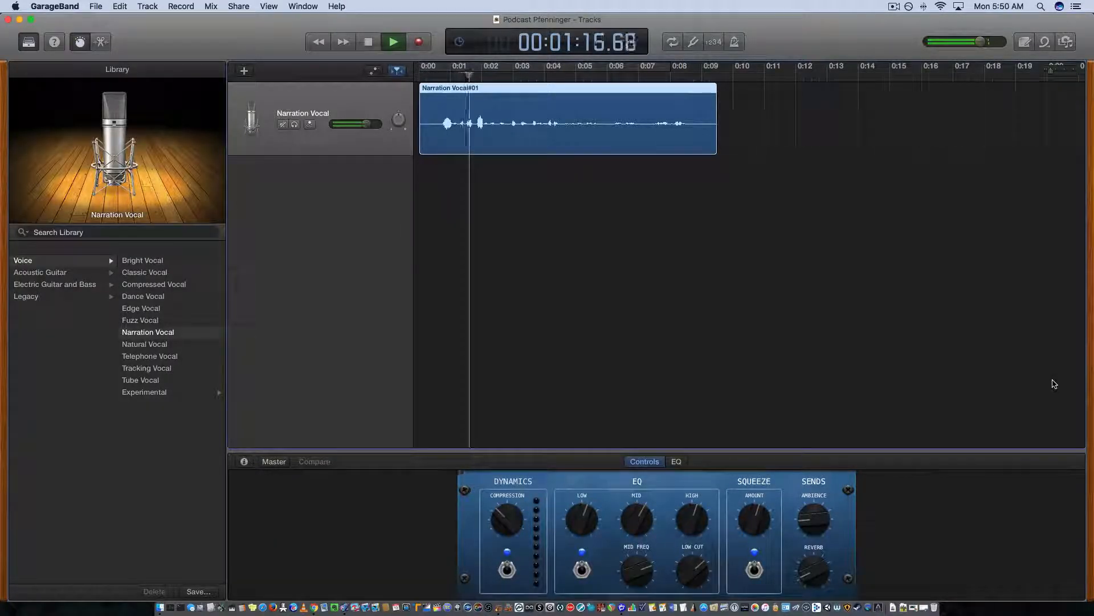
key("space")
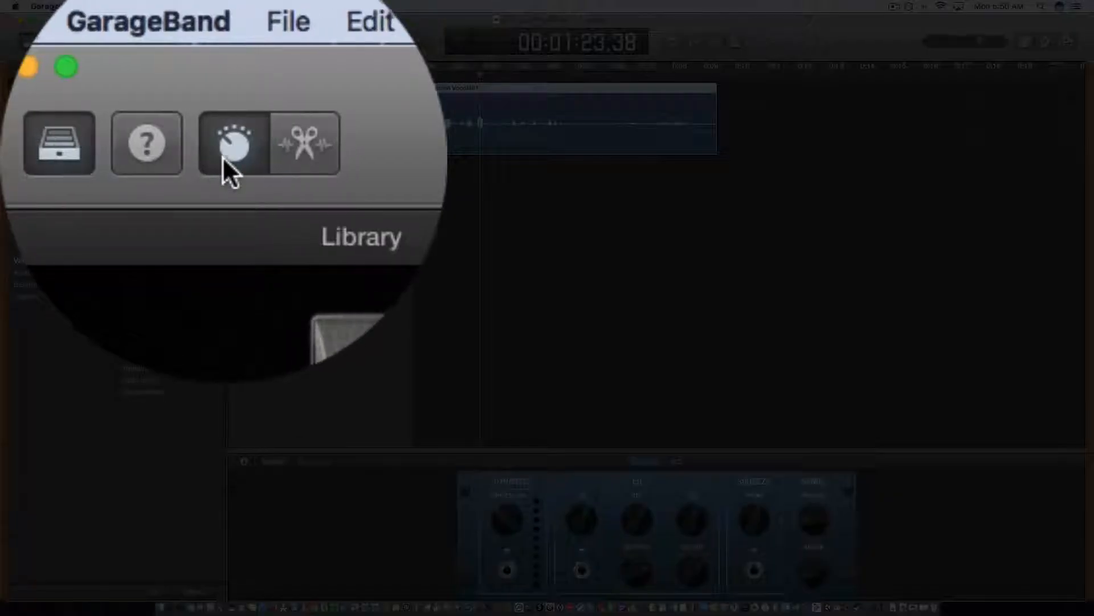
left_click(80, 41)
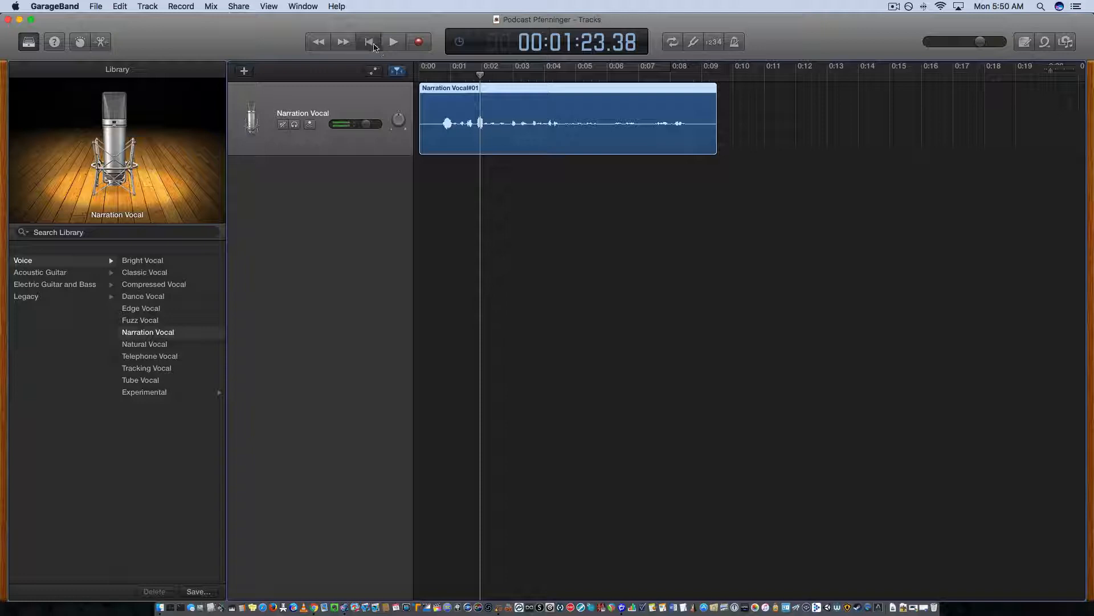
left_click(374, 44)
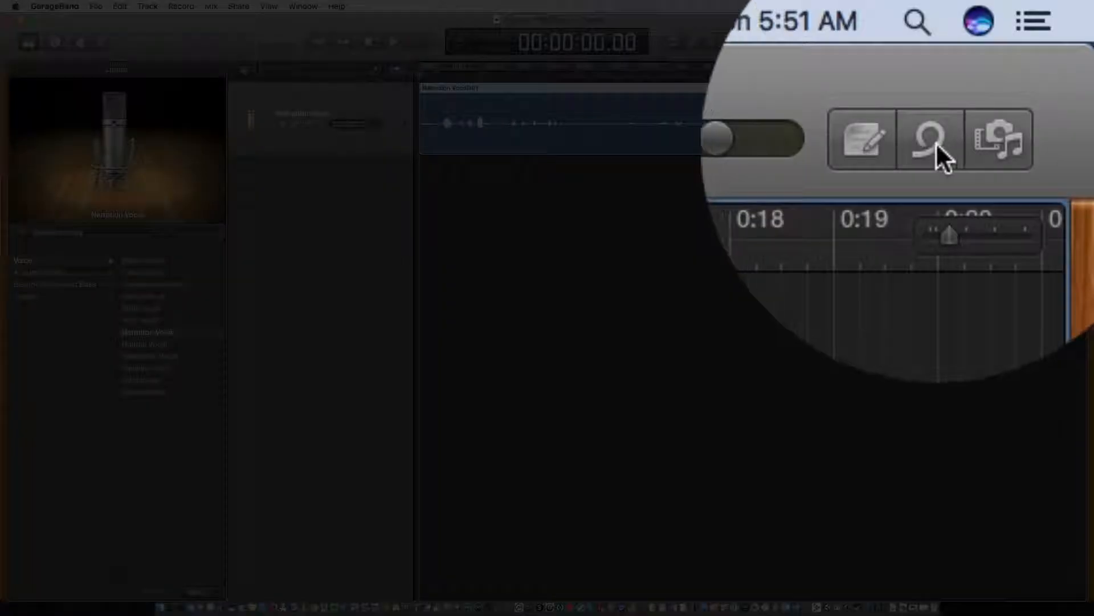
Show the Apple Loops browser in column view and list the Hip Hop loops under Genres.
left_click(937, 146)
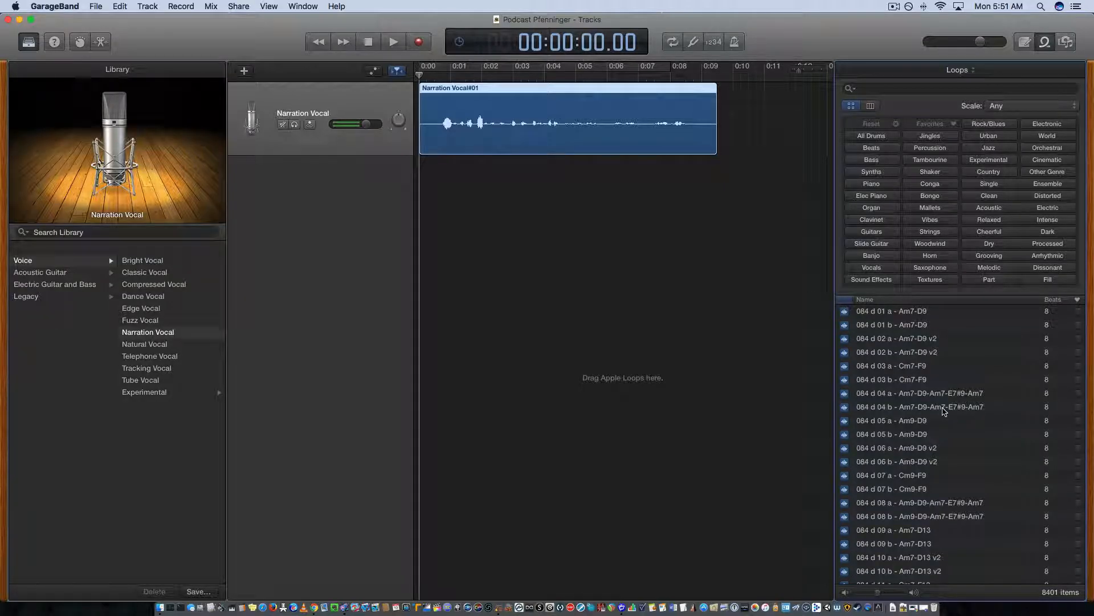
left_click(973, 73)
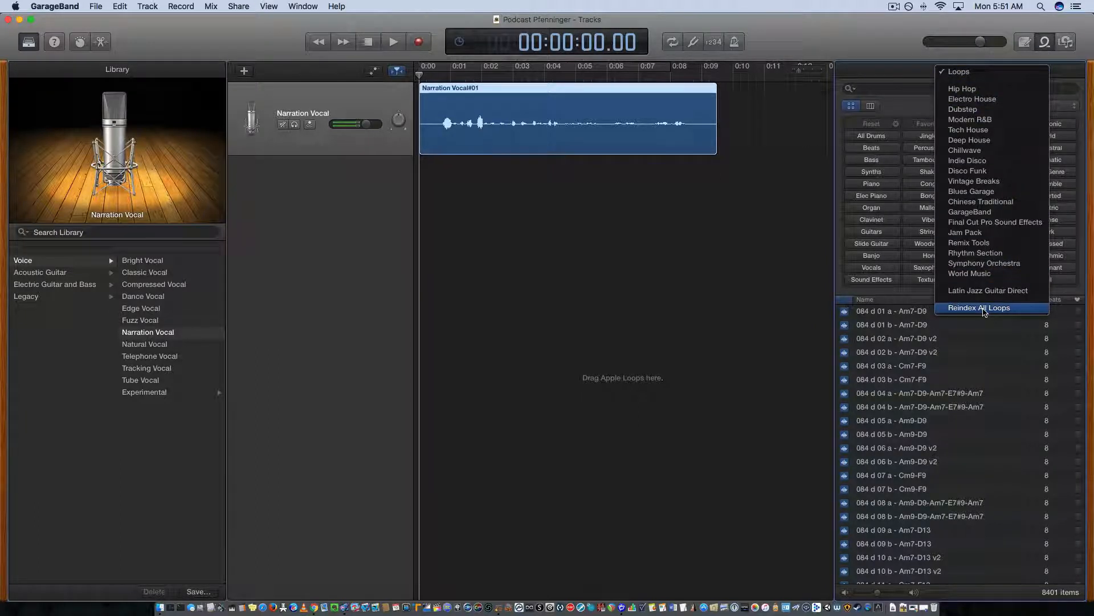
left_click(620, 341)
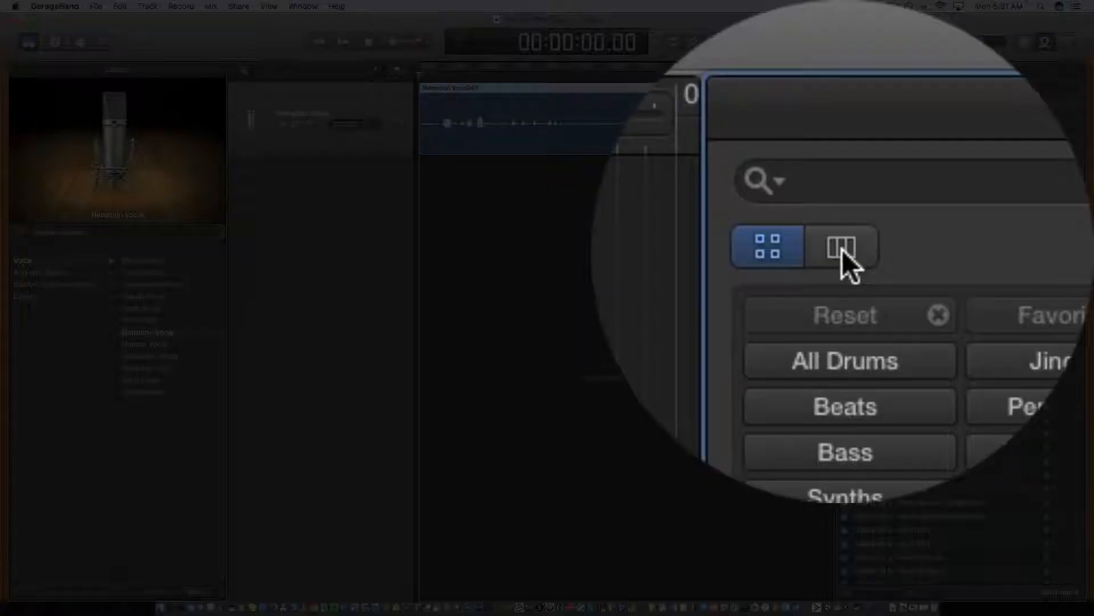
left_click(842, 250)
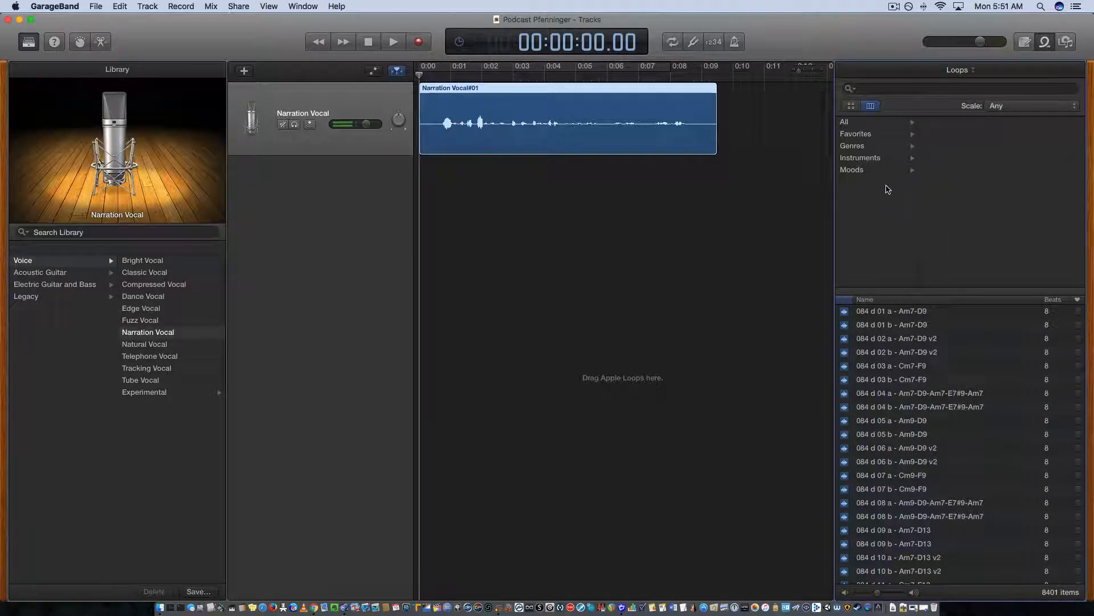
left_click(867, 148)
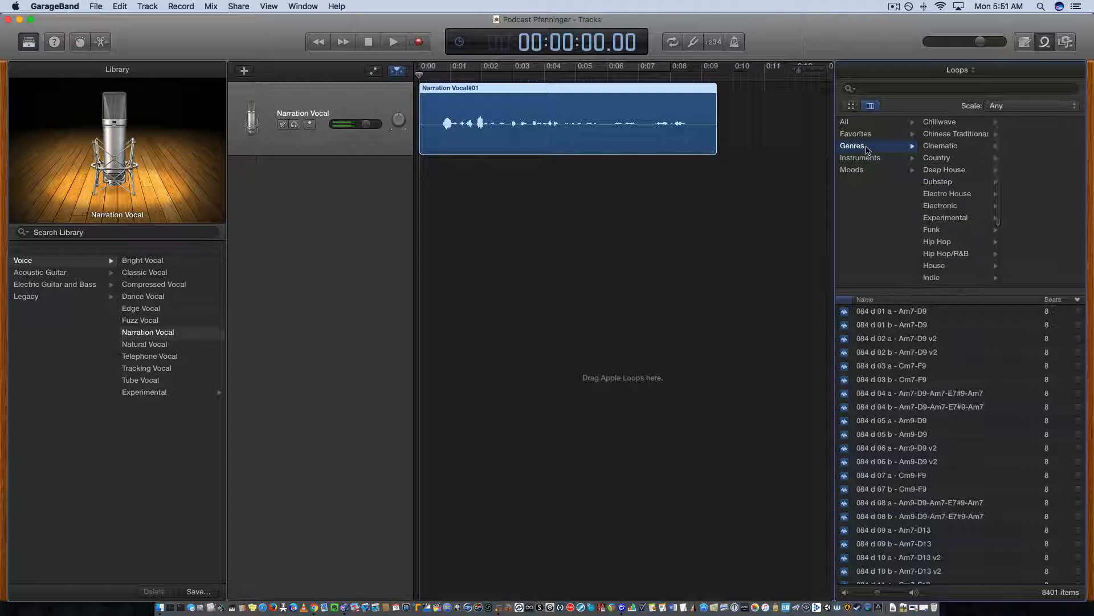
left_click(933, 245)
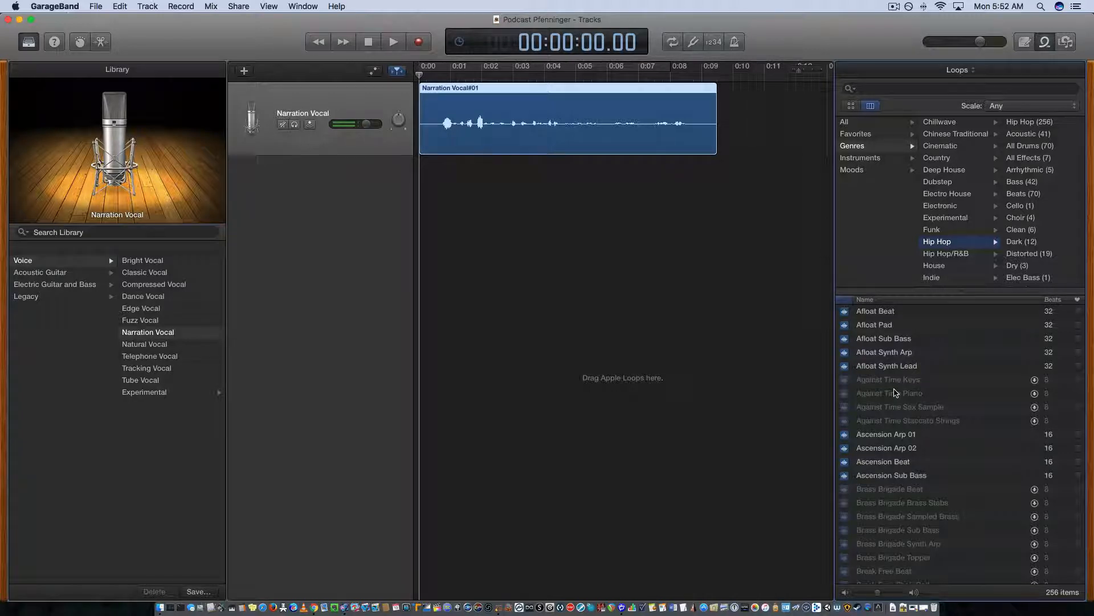
Audition the Afloat Beat loop and add it on a new track starting at 0:00, closing the loop browser.
left_click(862, 313)
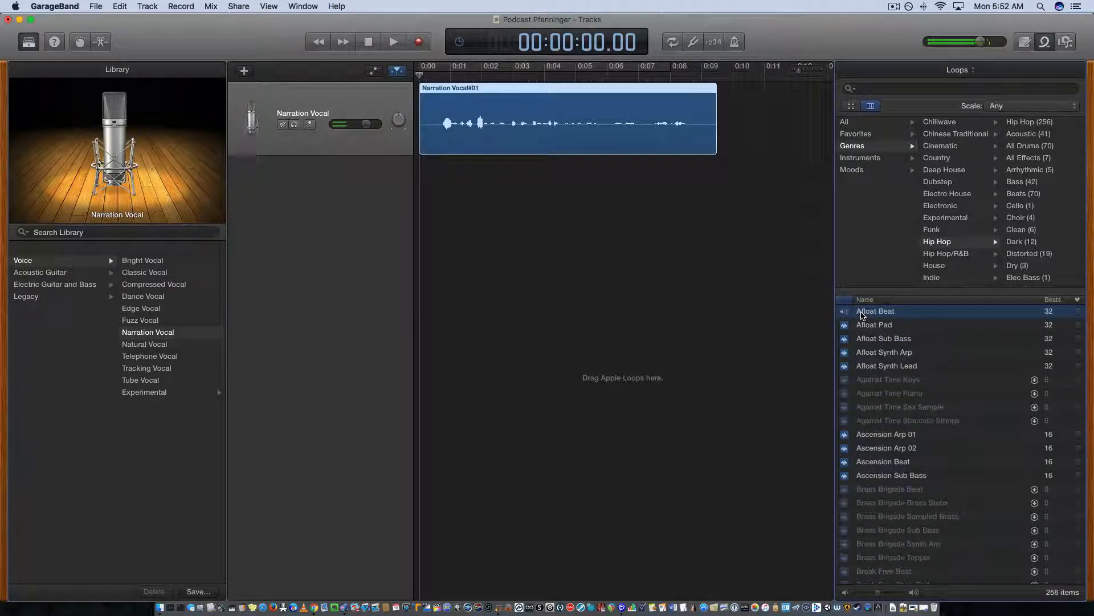
left_click(862, 316)
left_click_drag(861, 315, 410, 279)
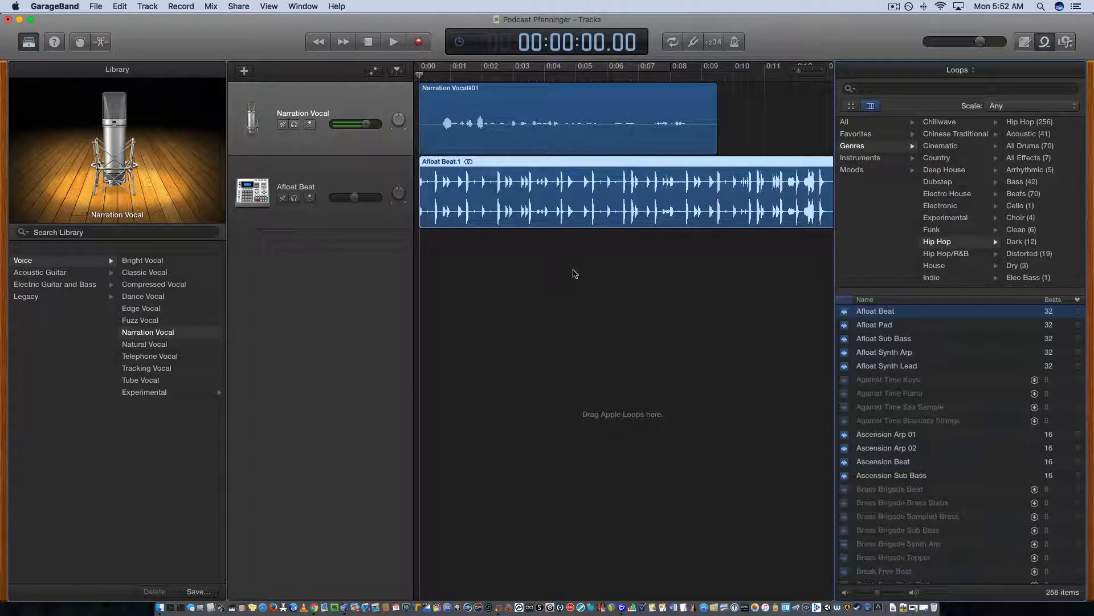
left_click(1045, 46)
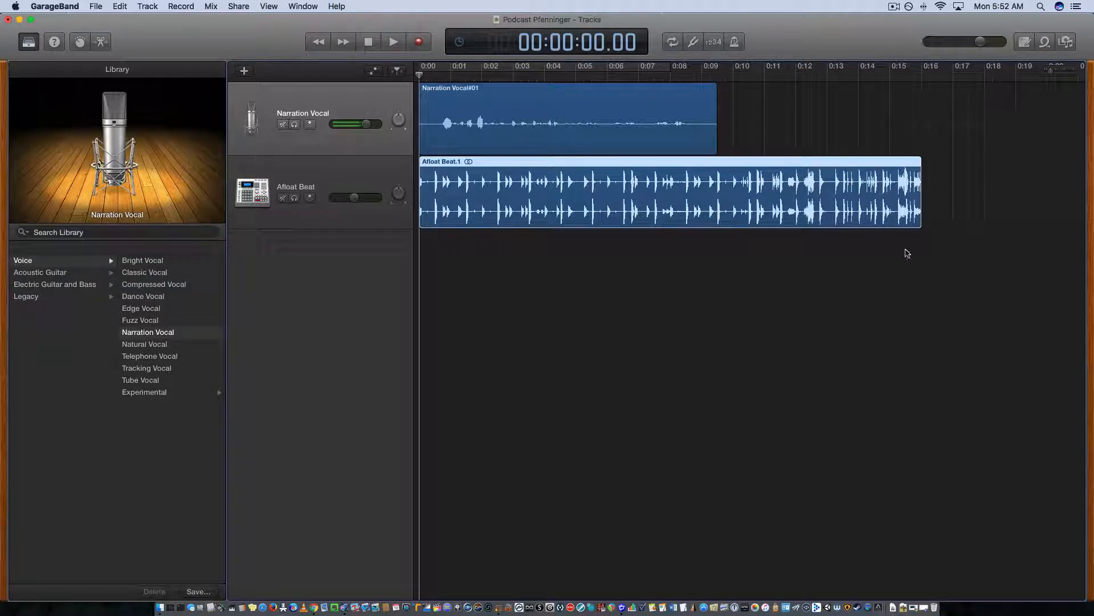
Trim the end of the Afloat Beat region to about 0:05 and move the narration region to start at about 0:04.
mouse_move(920, 215)
left_mouse_down()
mouse_move(880, 250)
mouse_move(568, 249)
mouse_move(946, 238)
mouse_move(924, 207)
left_mouse_up()
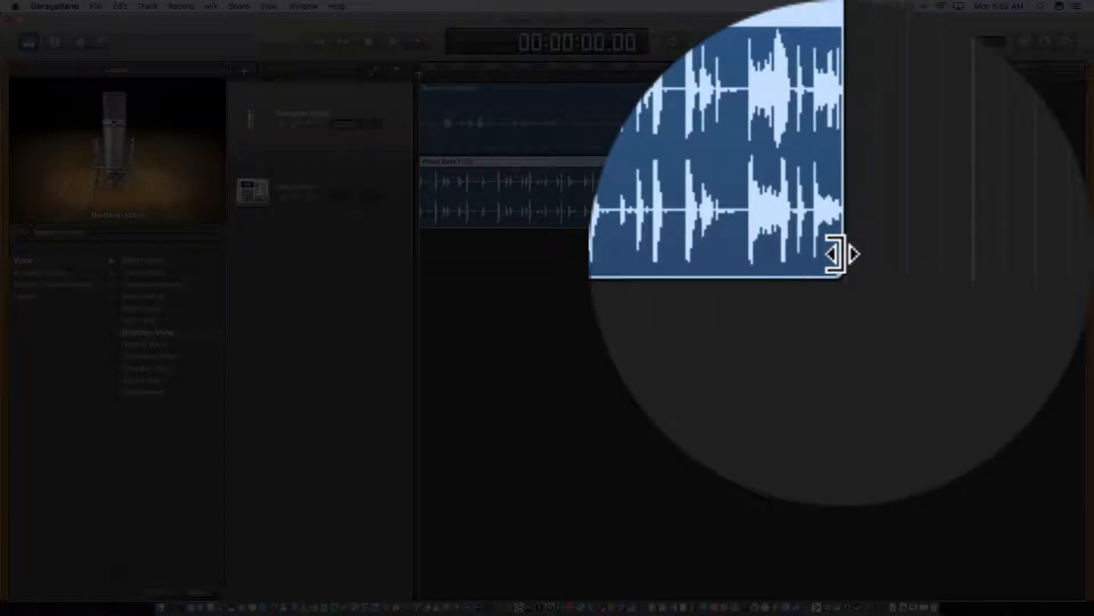
left_click_drag(837, 254, 575, 258)
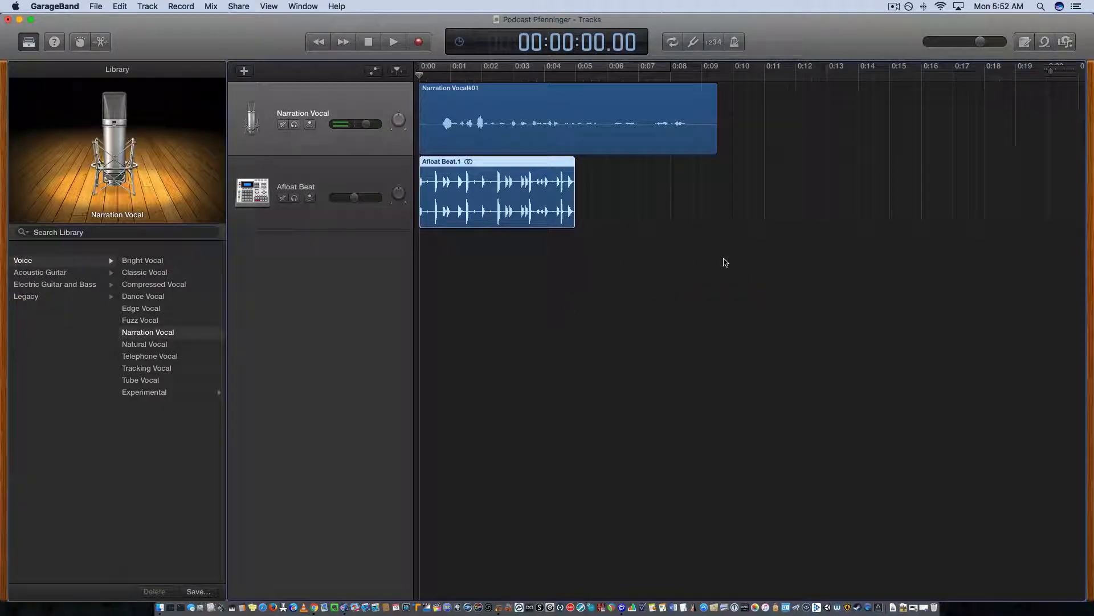
left_click(541, 92)
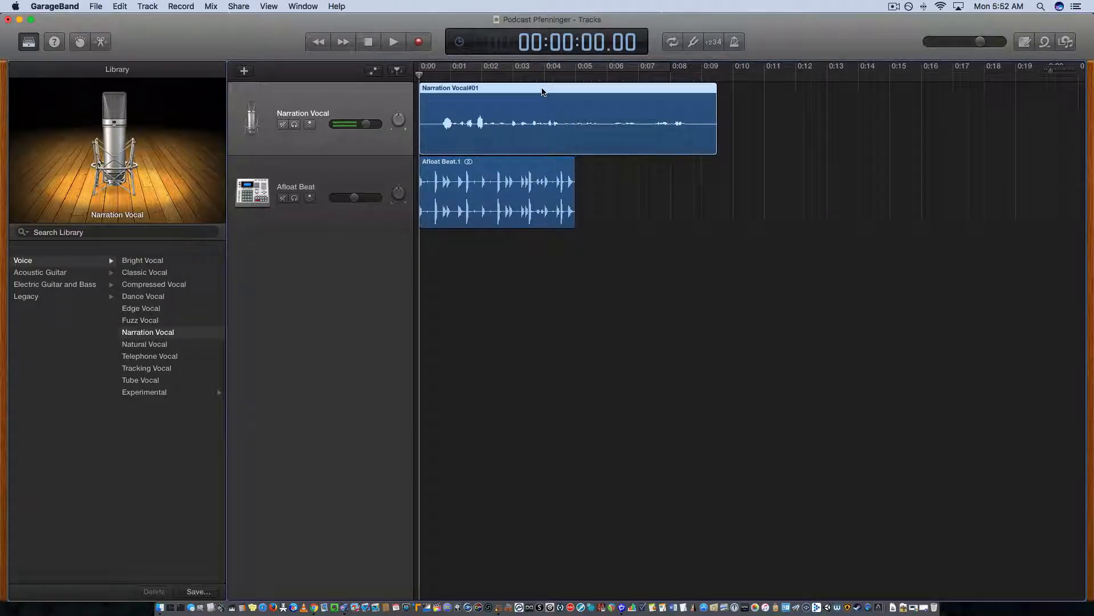
left_click_drag(542, 92, 668, 93)
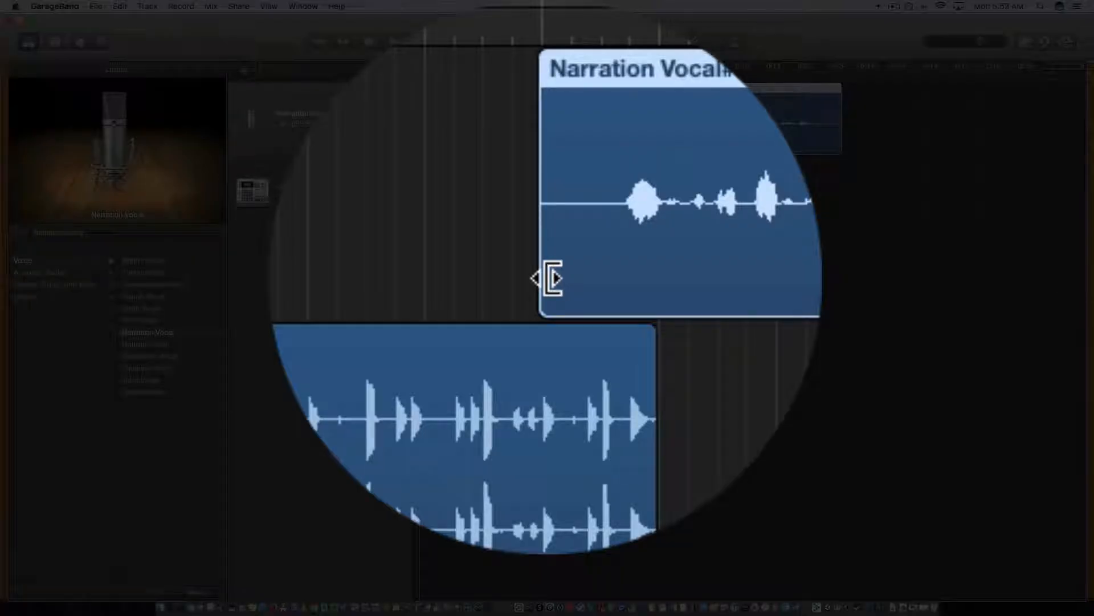
Trim the silence from both ends of the narration region and shift it slightly earlier to overlap the beat's end.
left_click_drag(552, 278, 567, 147)
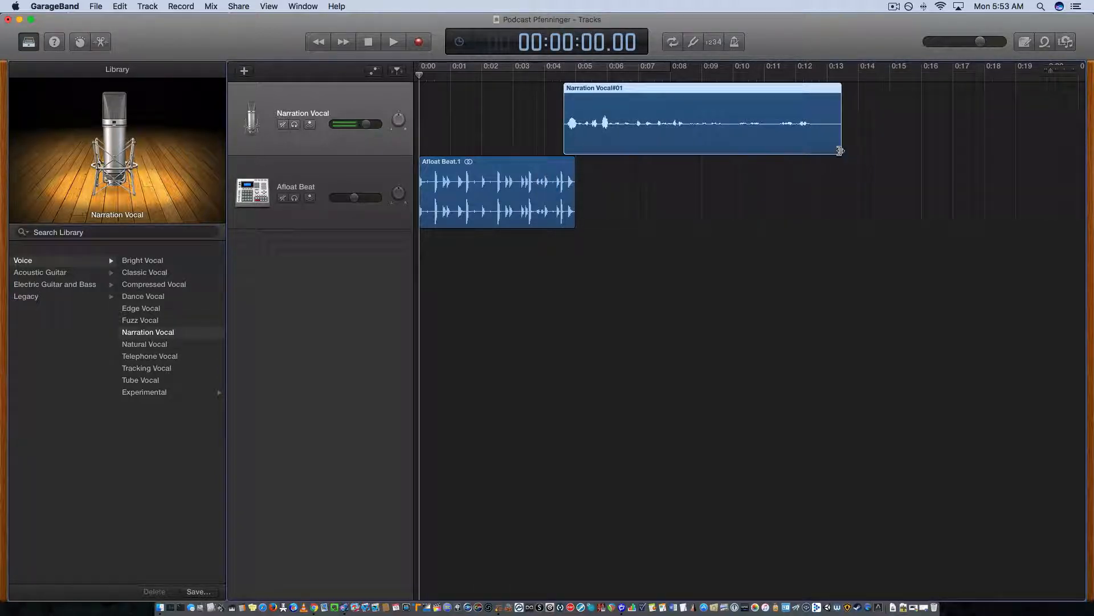
left_click_drag(840, 150, 813, 152)
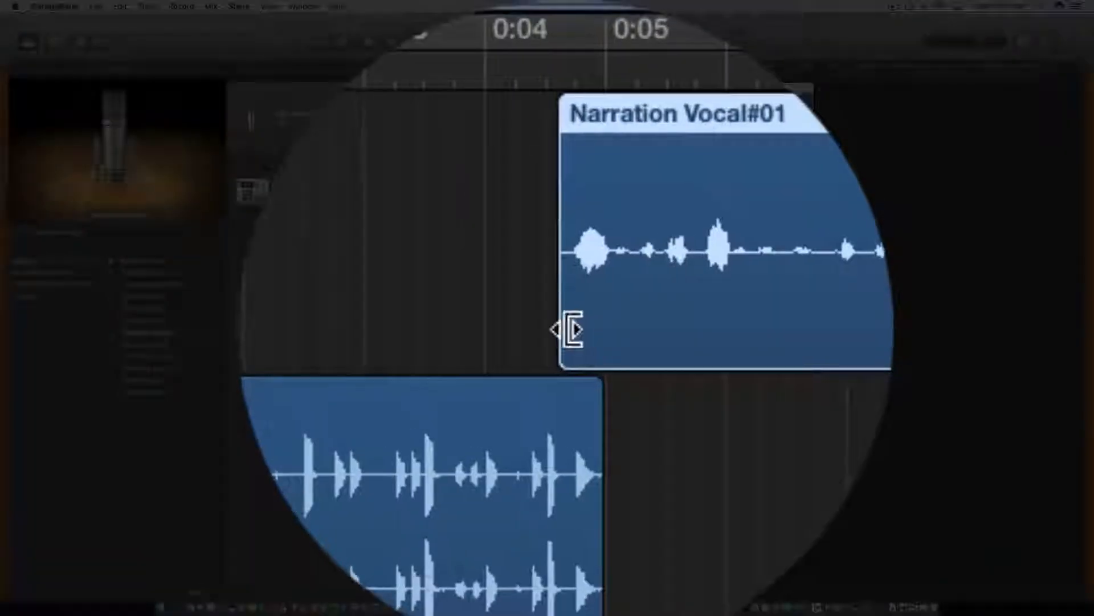
left_click_drag(570, 329, 573, 330)
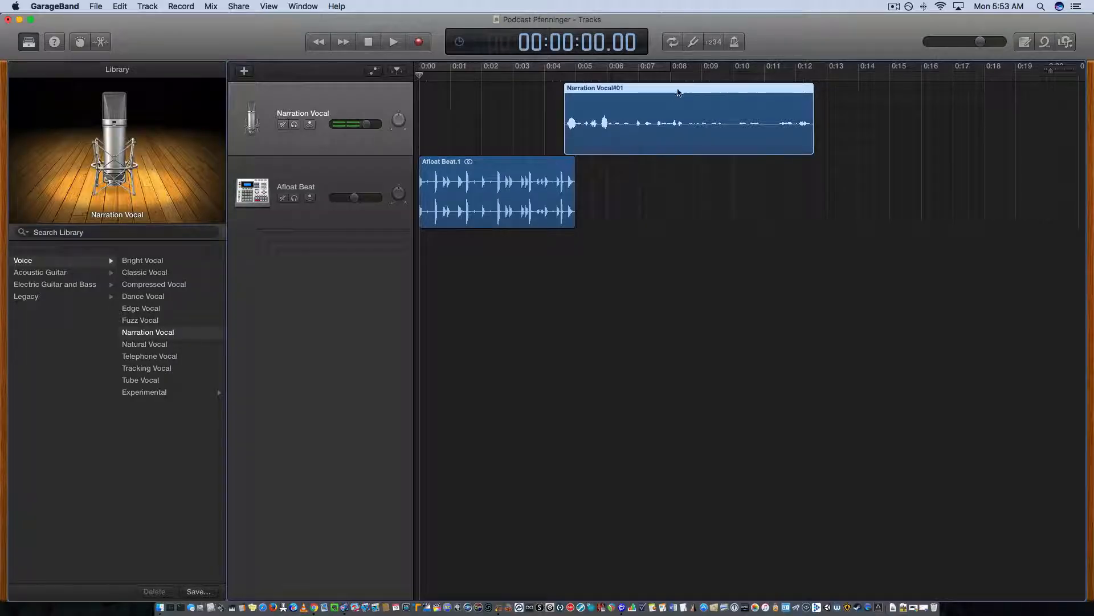
left_click_drag(678, 91, 667, 91)
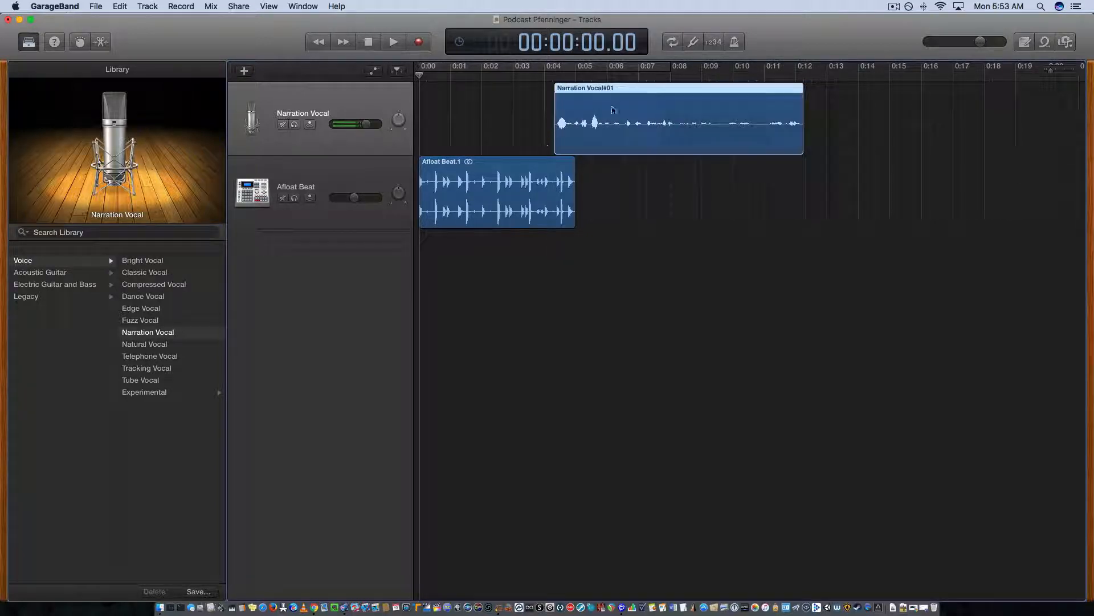
Play the transition from the beat into the narration, and move the narration region slightly earlier to about 0:04.
left_click(376, 173)
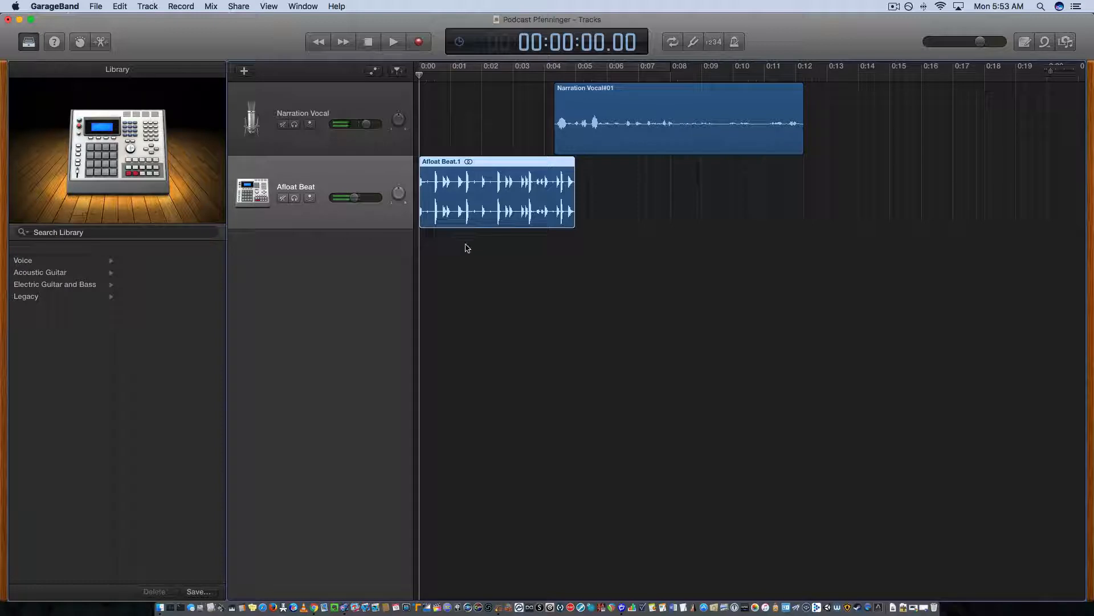
key("space")
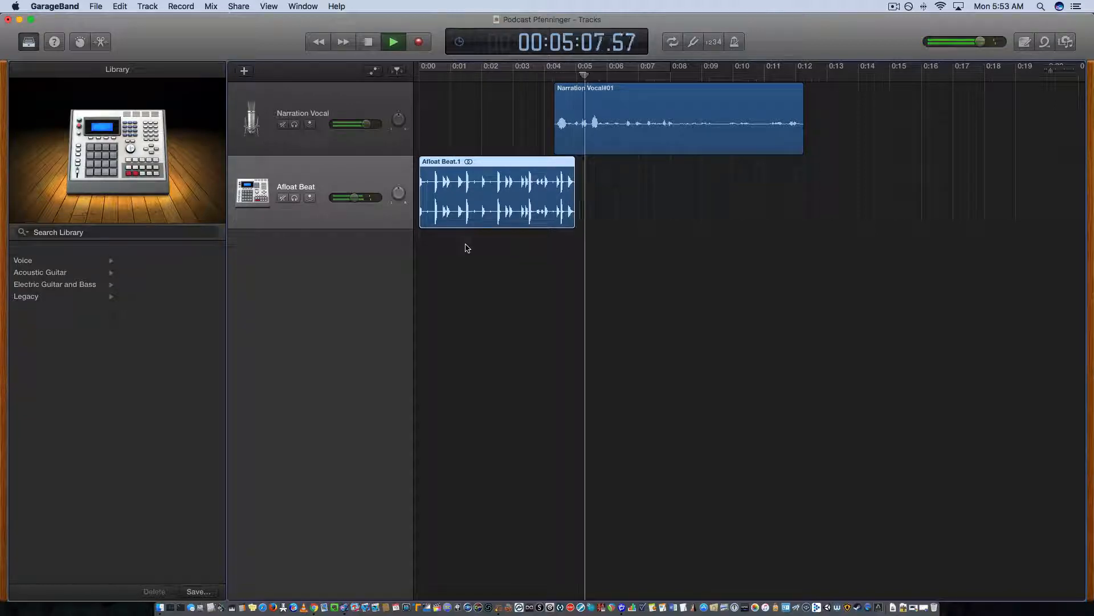
key("space")
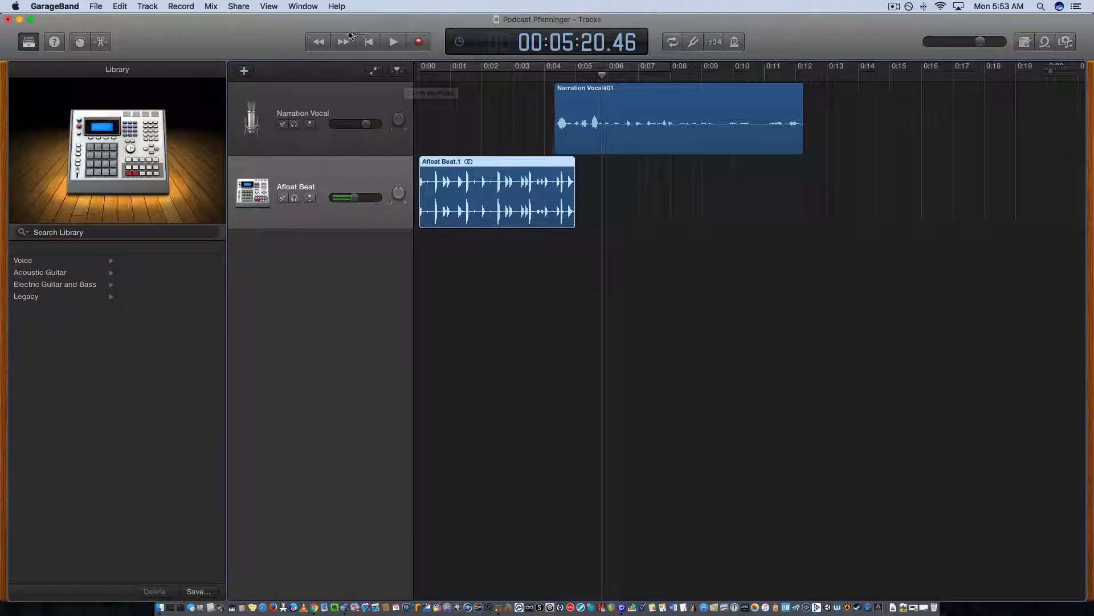
left_click(367, 43)
left_click_drag(671, 100, 665, 99)
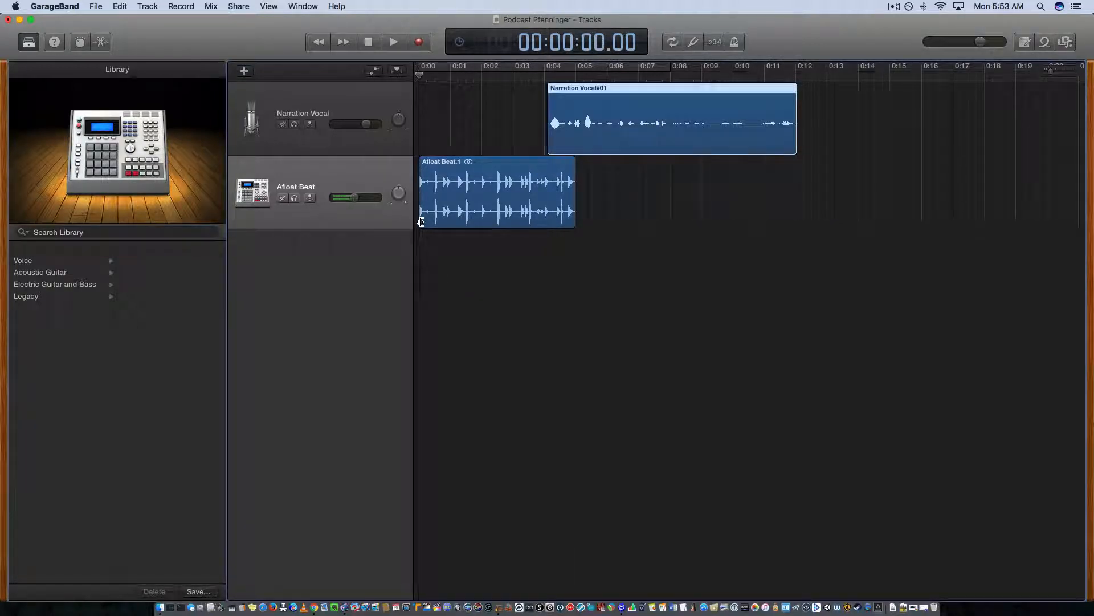
Show volume automation and fade the Afloat Beat track out from about 0:04 down to silence at about 0:05.
key("a")
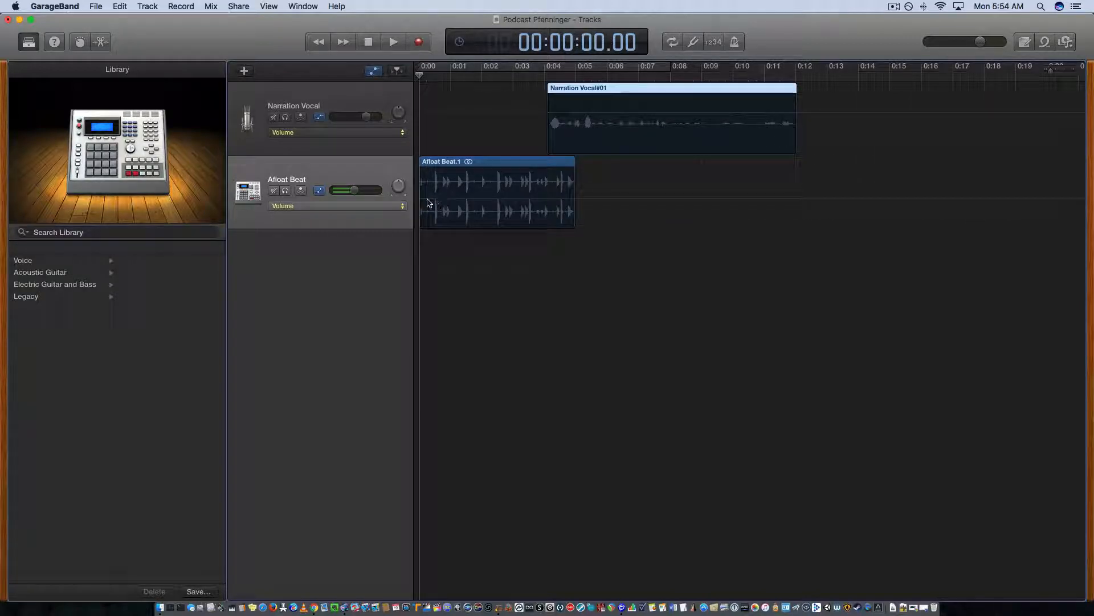
left_click(361, 208)
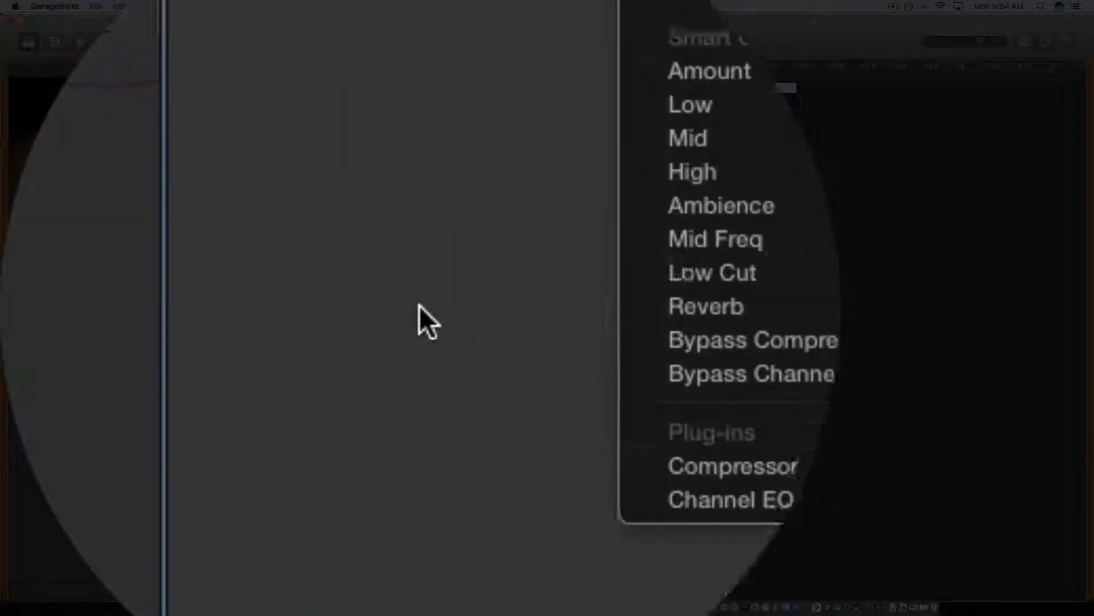
left_click(419, 306)
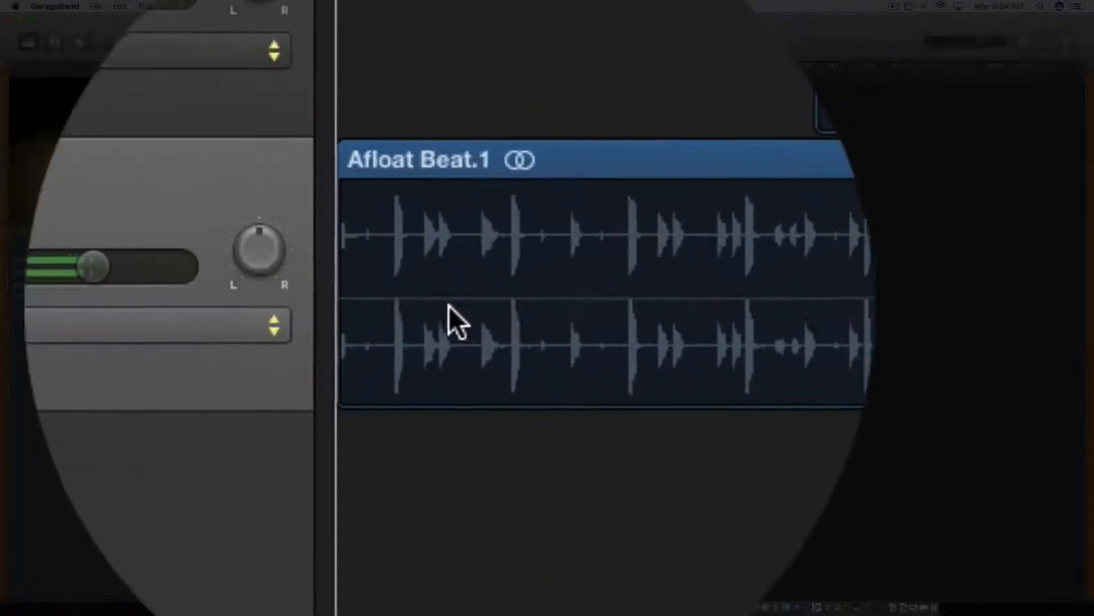
left_click(426, 305)
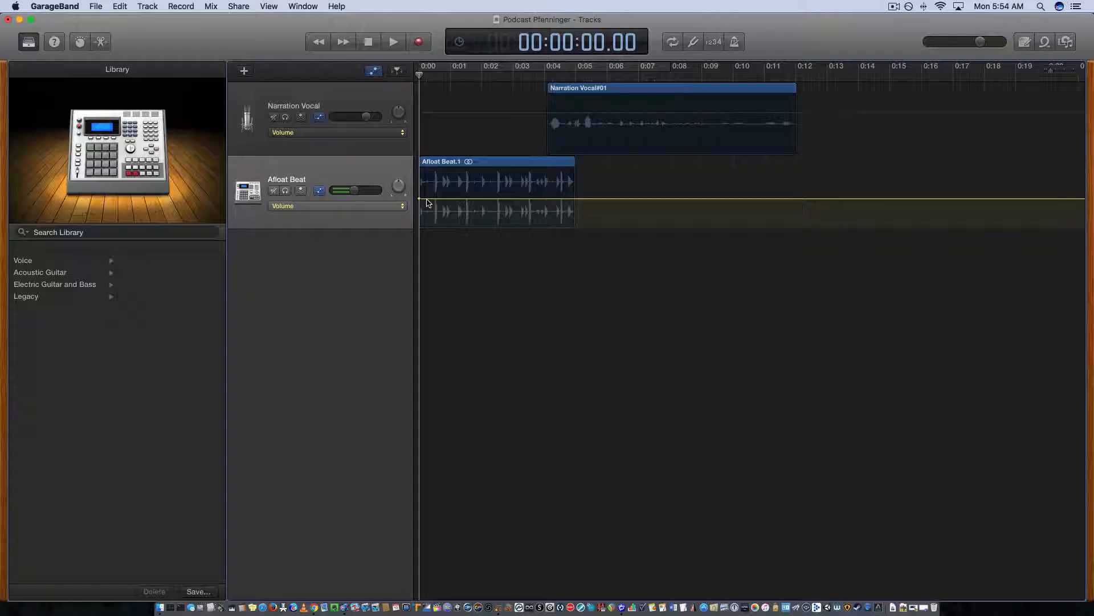
left_click(542, 199)
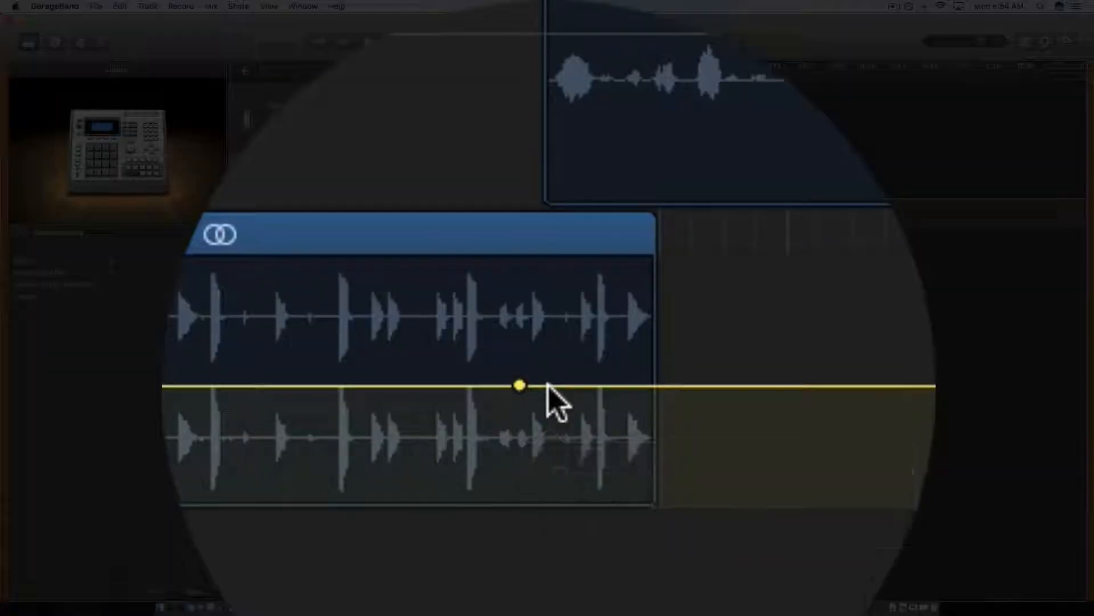
left_click(548, 385)
left_click_drag(547, 386, 576, 227)
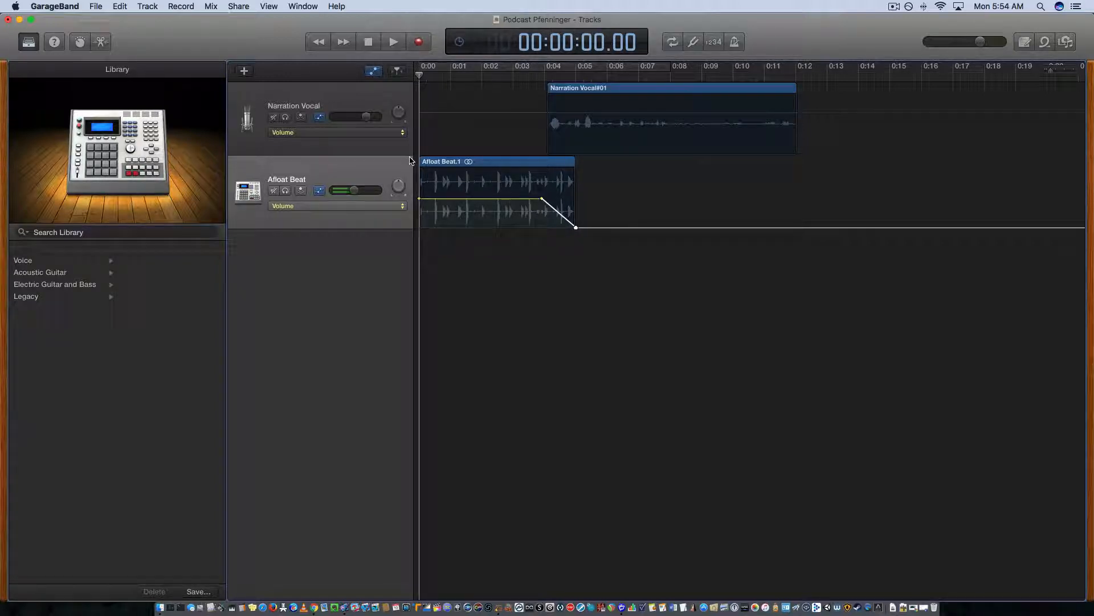
Play back the beat's fade-out into the narration, and hide the automation with the playhead back at the start.
key("space")
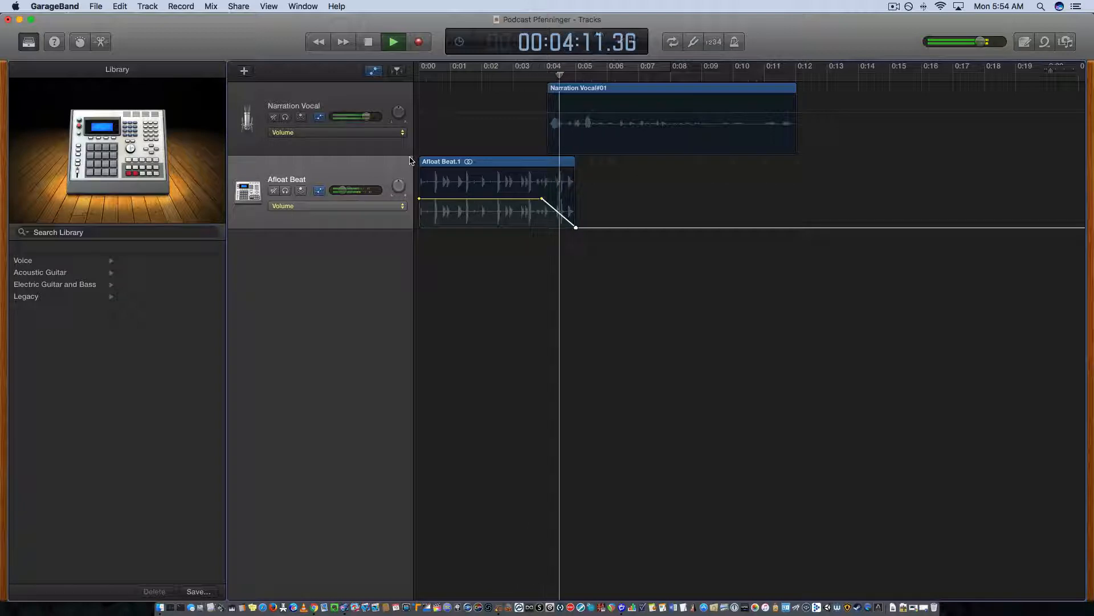
key("space")
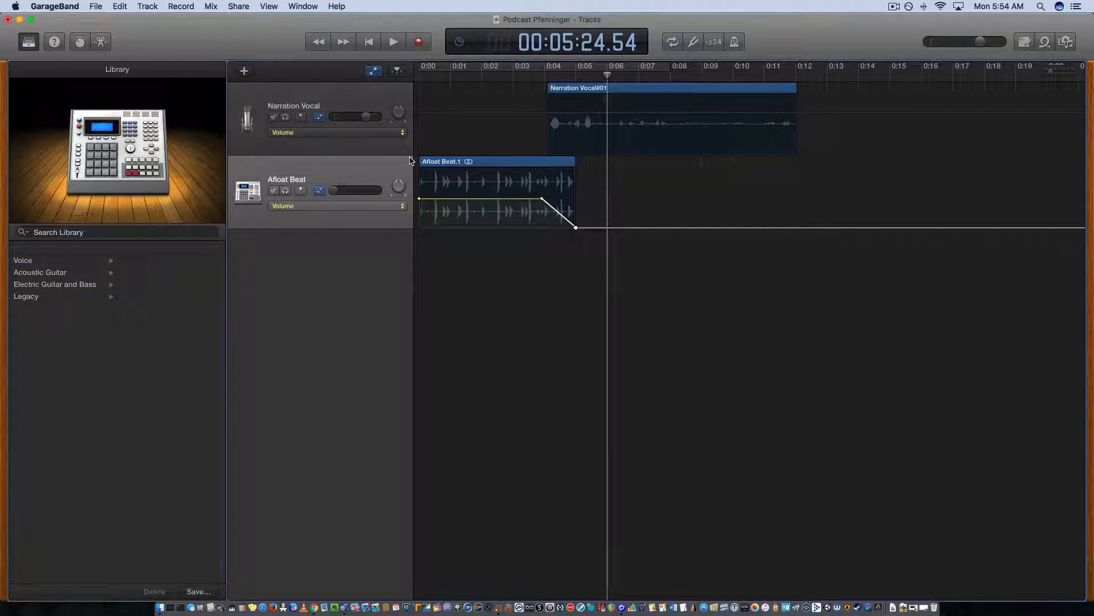
key("a")
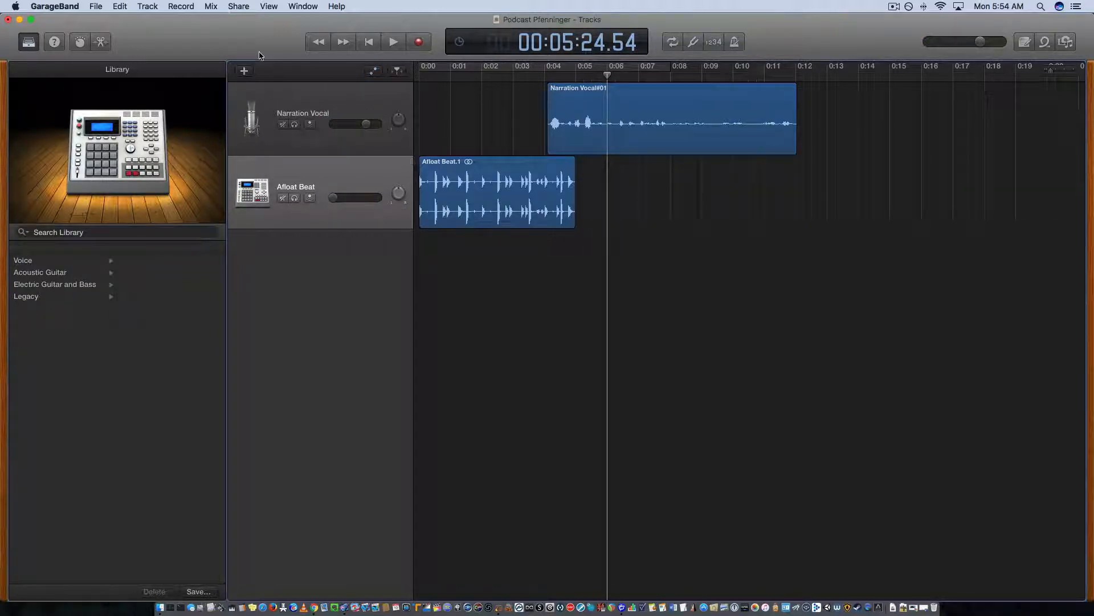
left_click(370, 45)
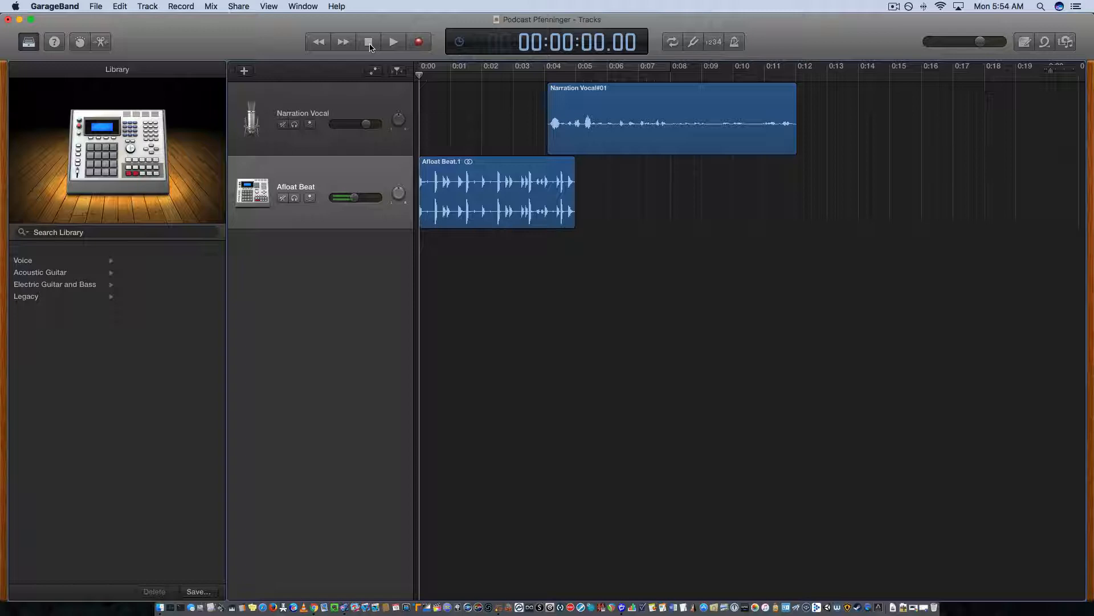
Copy the Afloat Beat region on its own track to about 0:11, so it overlaps the end of the narration.
left_click(486, 170)
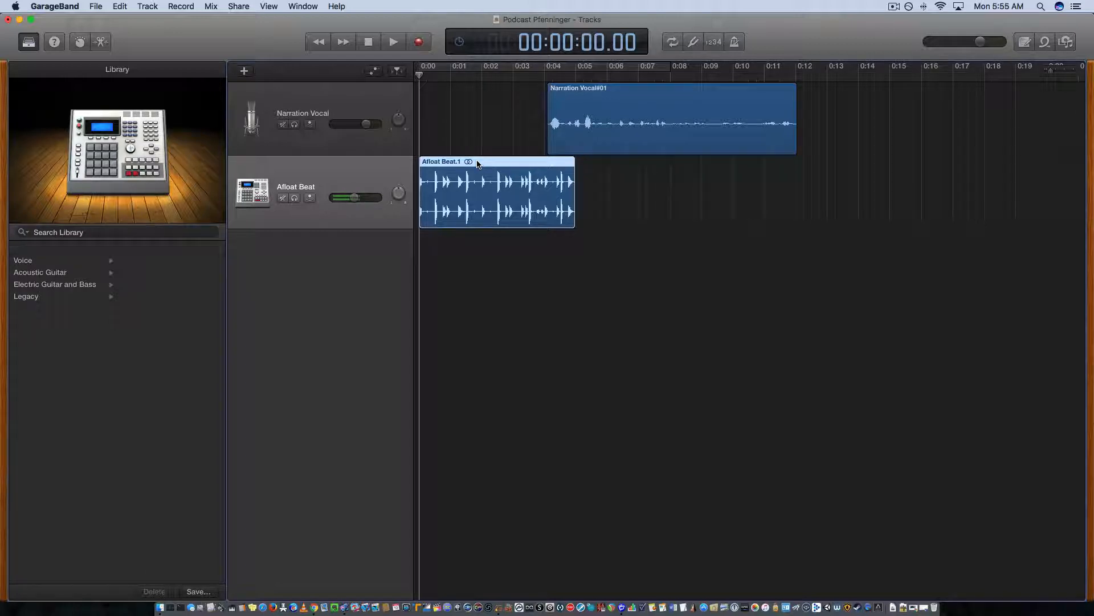
left_click_drag(481, 171, 836, 206)
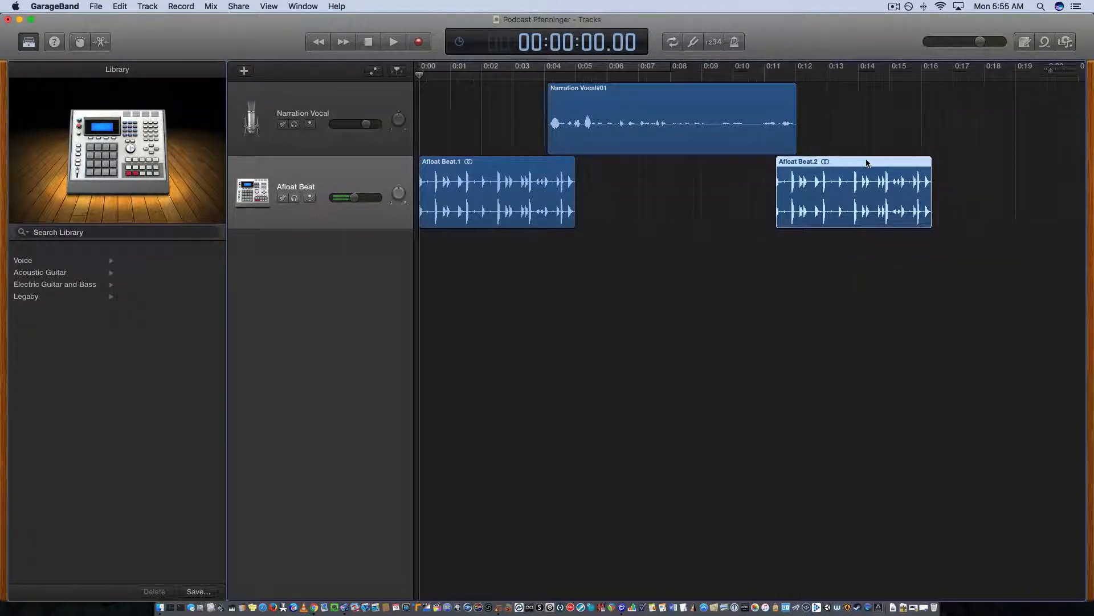
left_click_drag(867, 165, 858, 162)
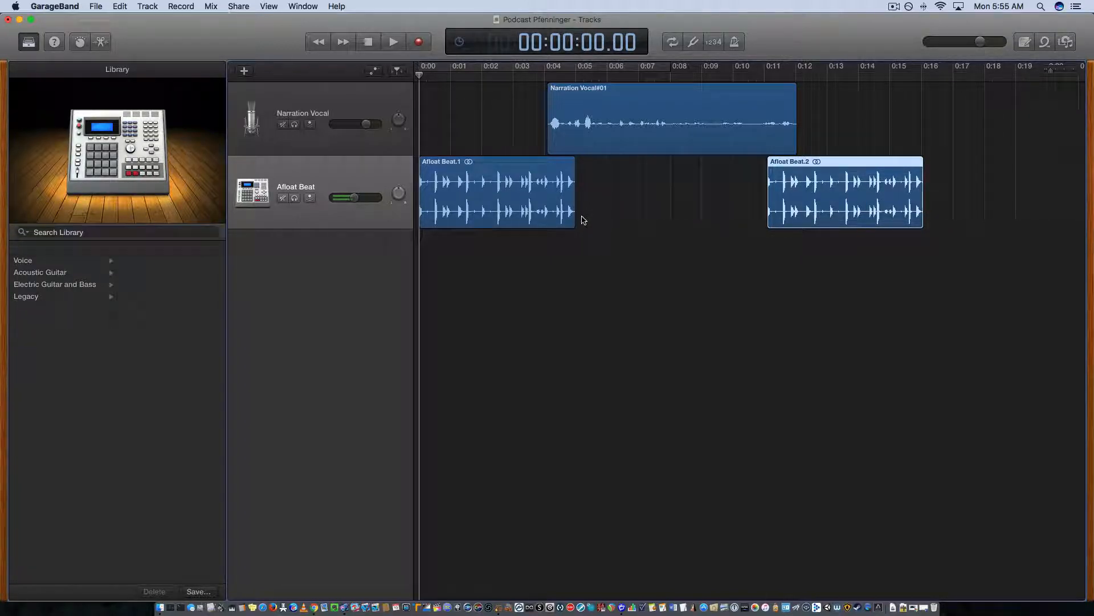
Using volume automation, fade the second beat region in from silence between about 0:11 and 0:13, and raise the first region's level to roughly match.
key("a")
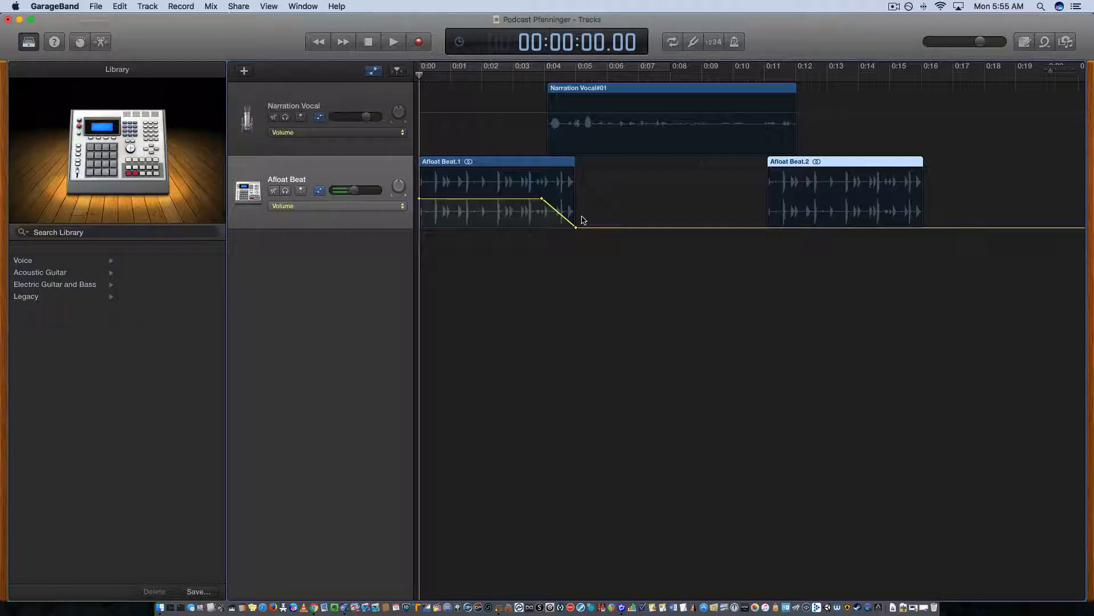
left_click(773, 227)
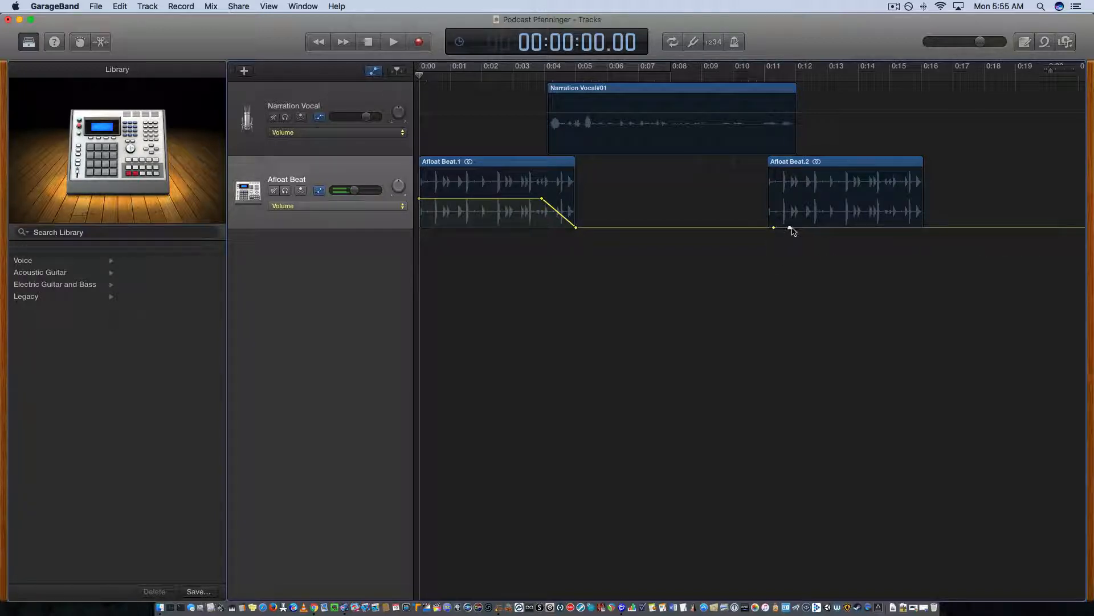
left_click_drag(791, 228, 827, 199)
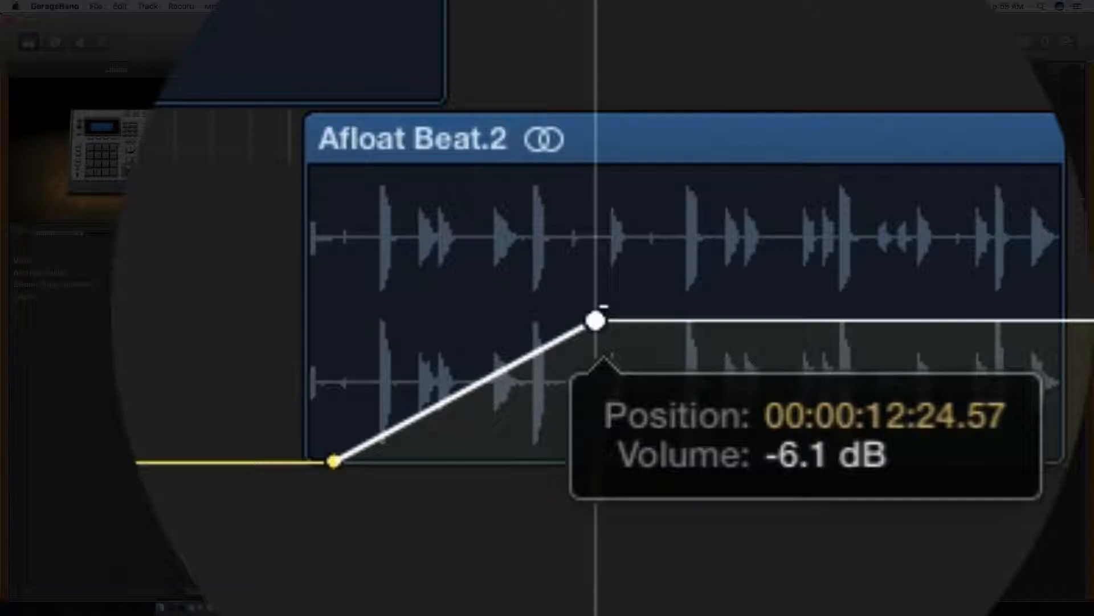
mouse_move(596, 321)
left_mouse_down()
mouse_move(597, 280)
mouse_move(596, 325)
left_mouse_up()
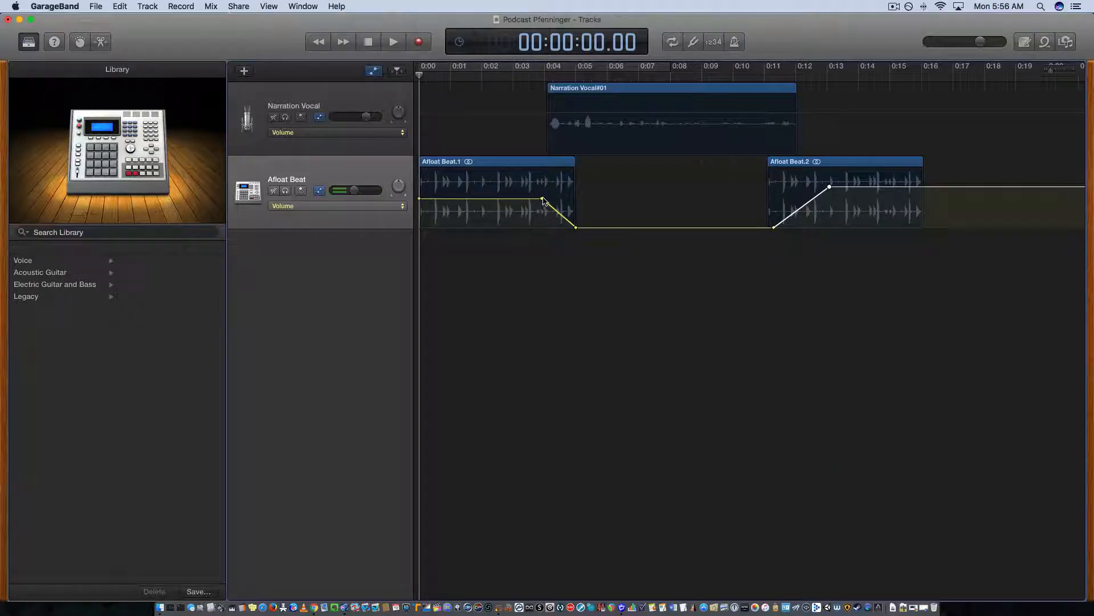
left_click_drag(542, 200, 542, 185)
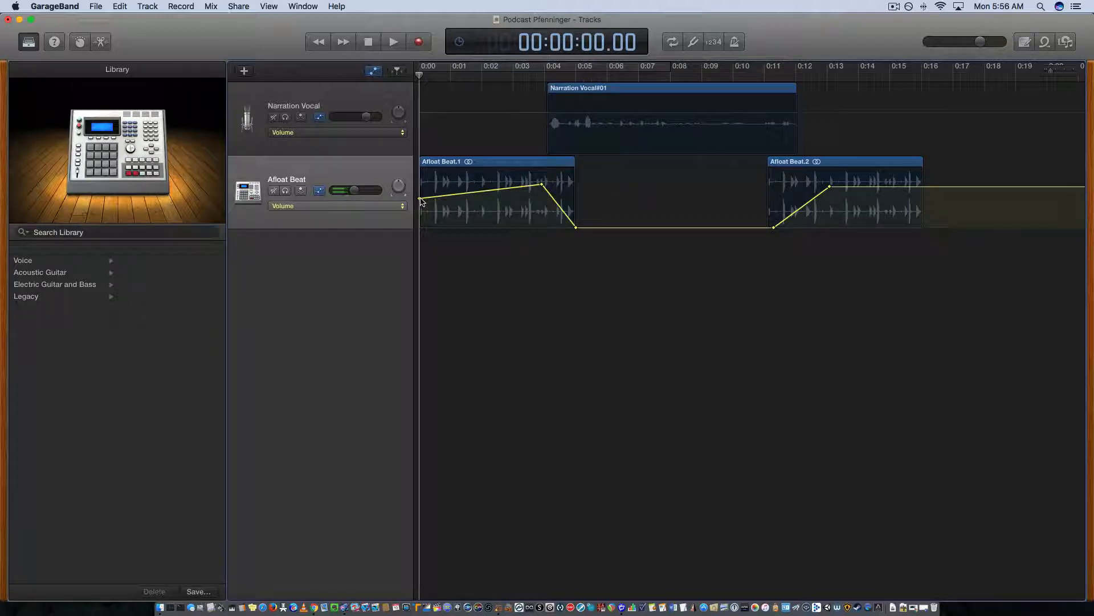
left_click_drag(420, 198, 420, 184)
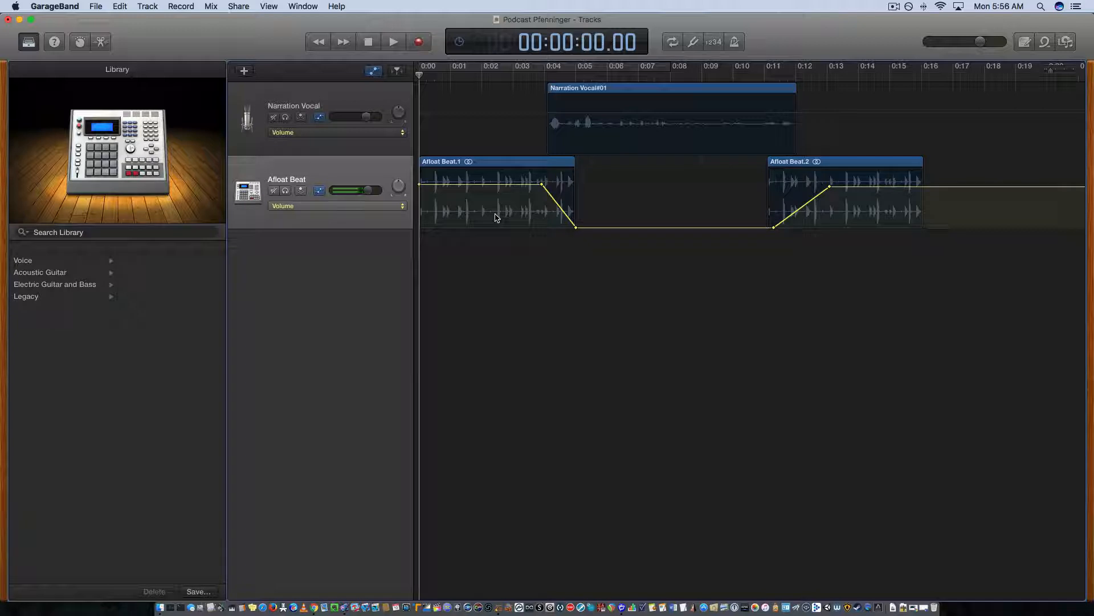
Play the whole podcast through to about 0:16, and hide the automation with the playhead back at the start.
key("space")
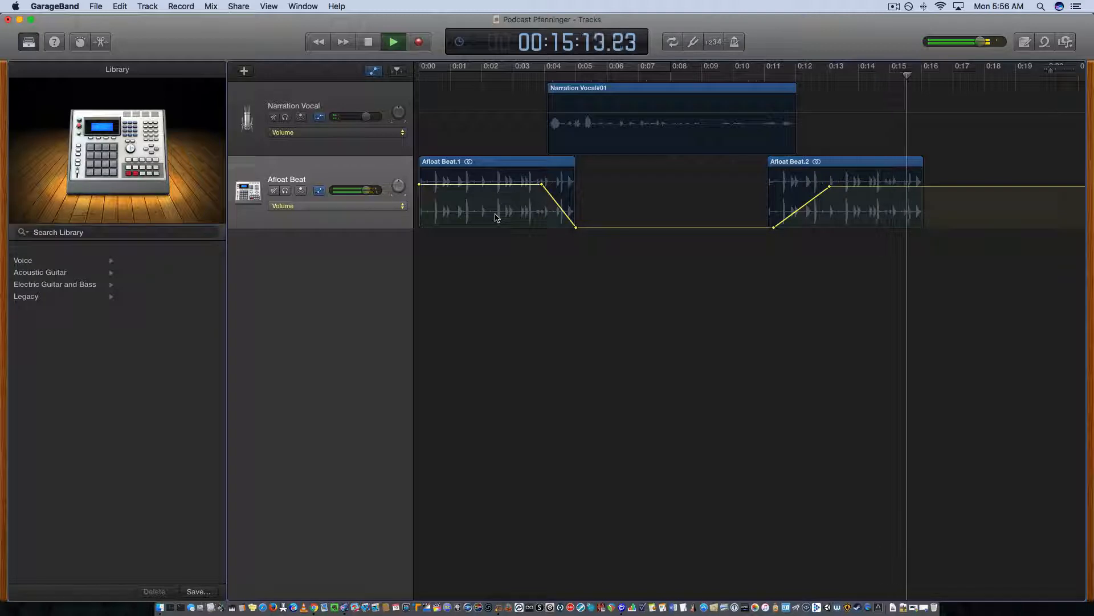
key("space")
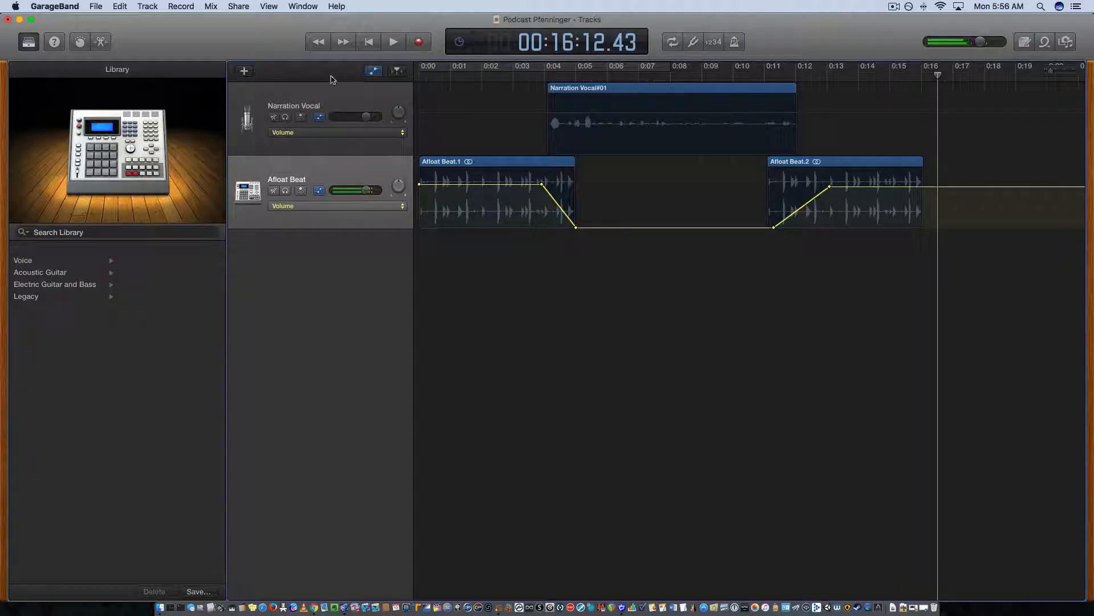
left_click(373, 71)
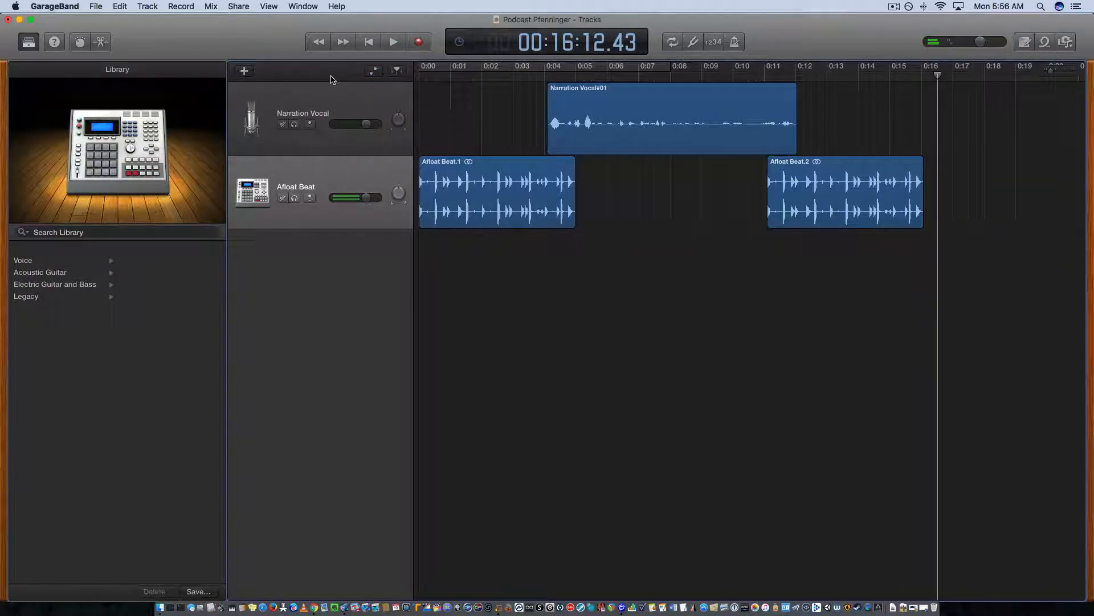
left_click(344, 44)
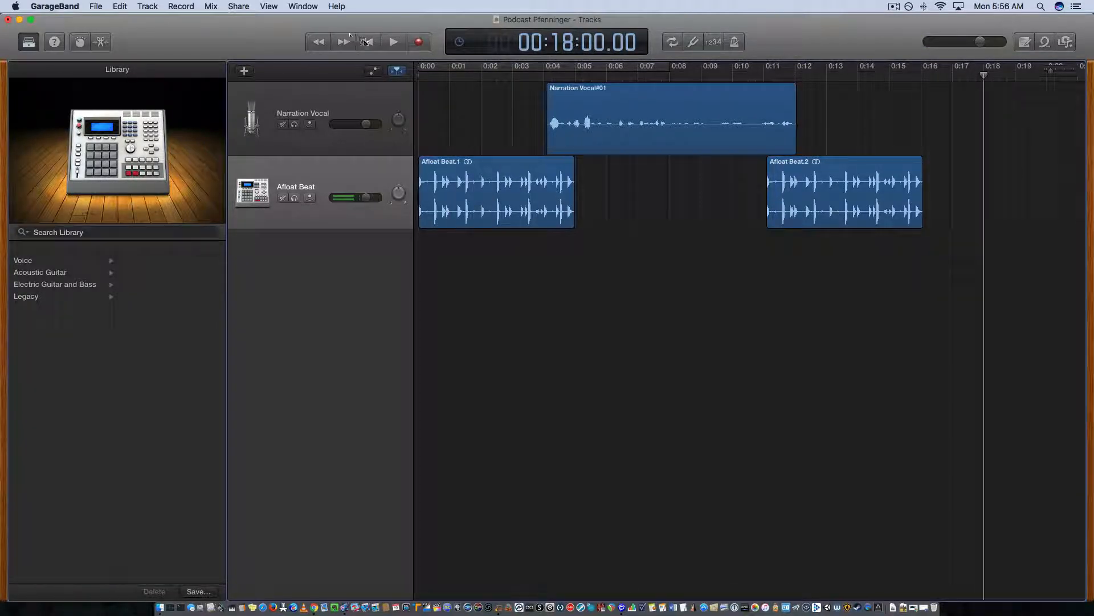
left_click(366, 44)
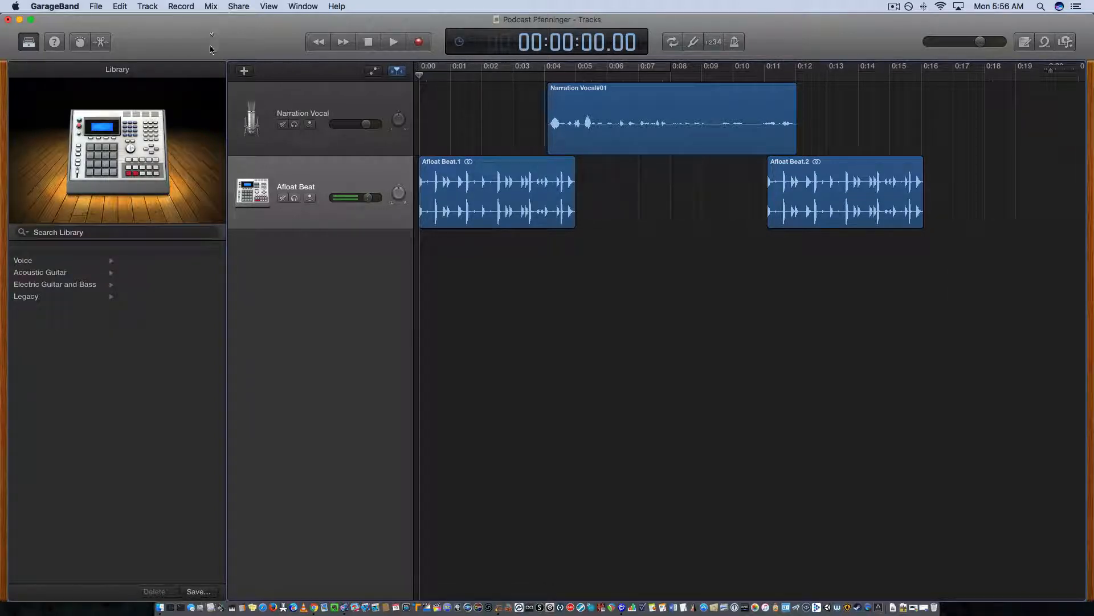
Export the song to the Desktop as a Medium Quality (128 kBit/s) MP3, named with the surname followed by "Early Podcast".
left_click(237, 7)
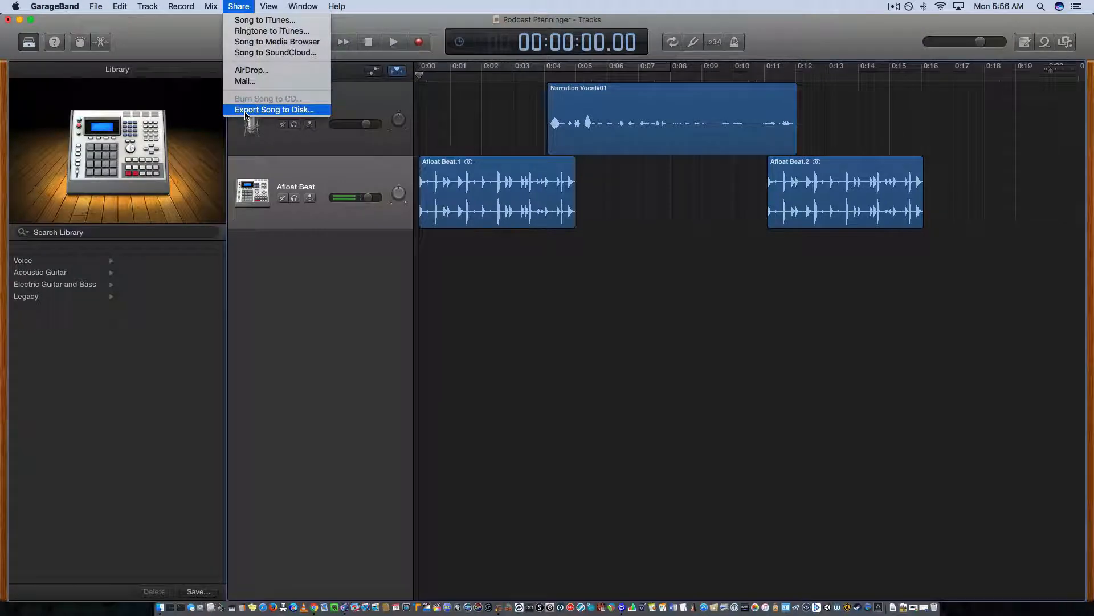
left_click(245, 111)
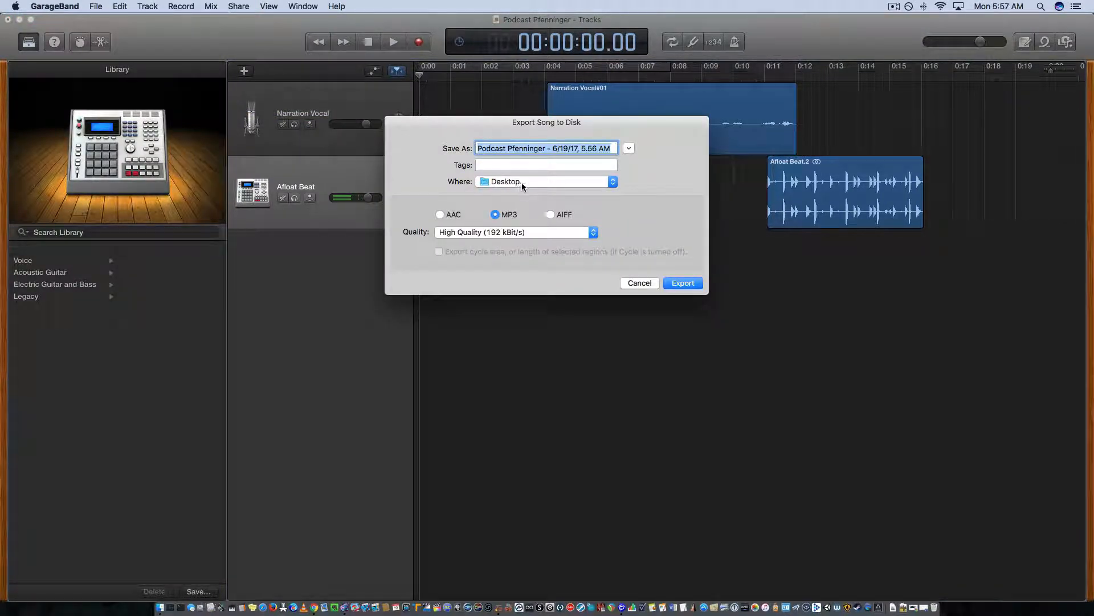
left_click(592, 233)
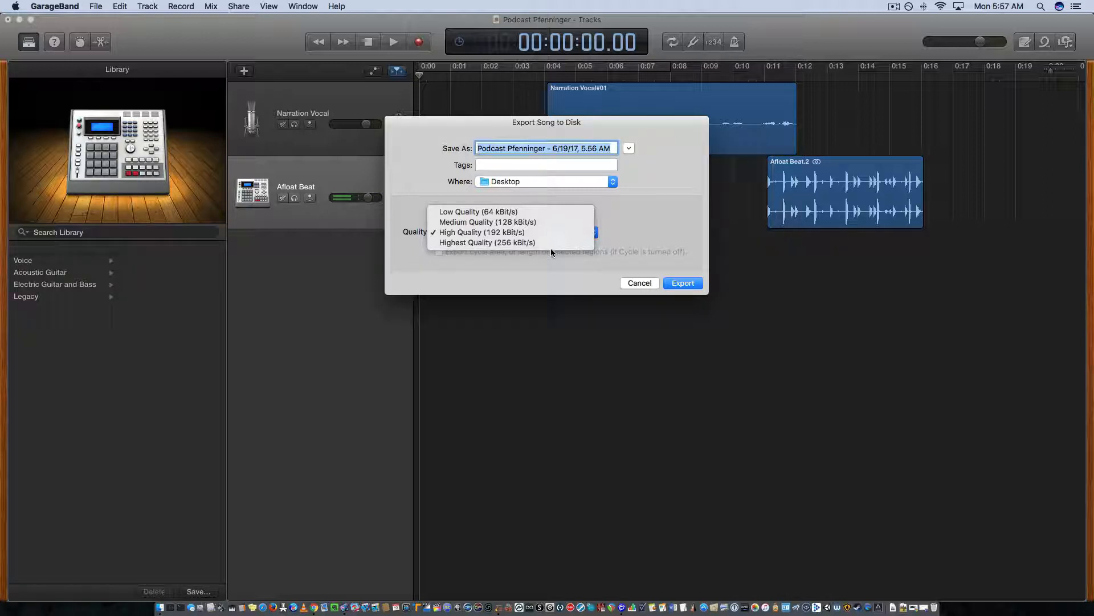
left_click(529, 223)
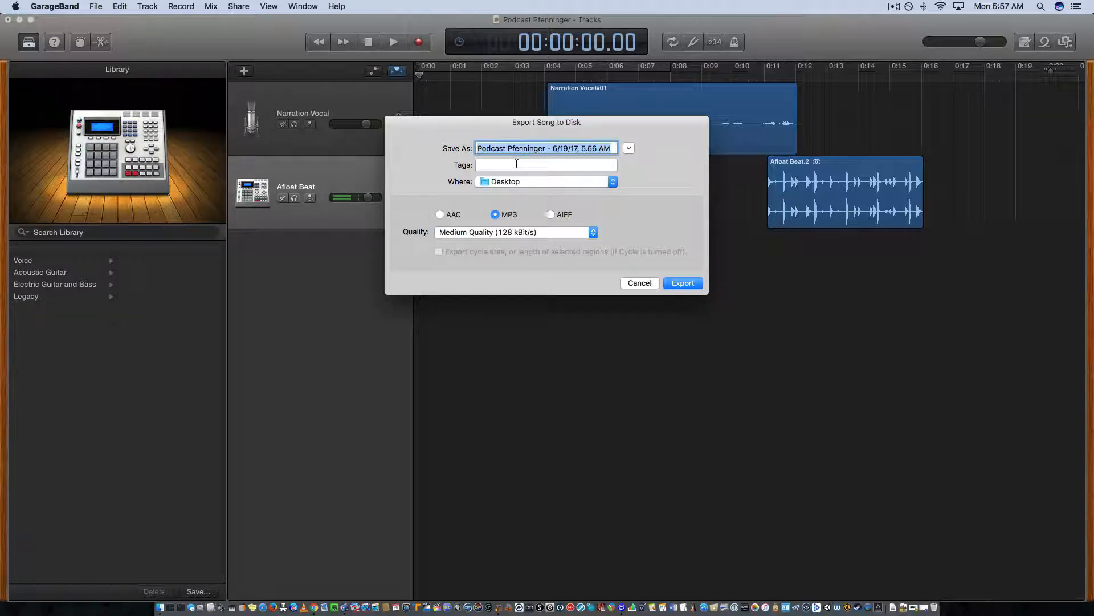
type("Pfenninger Early P")
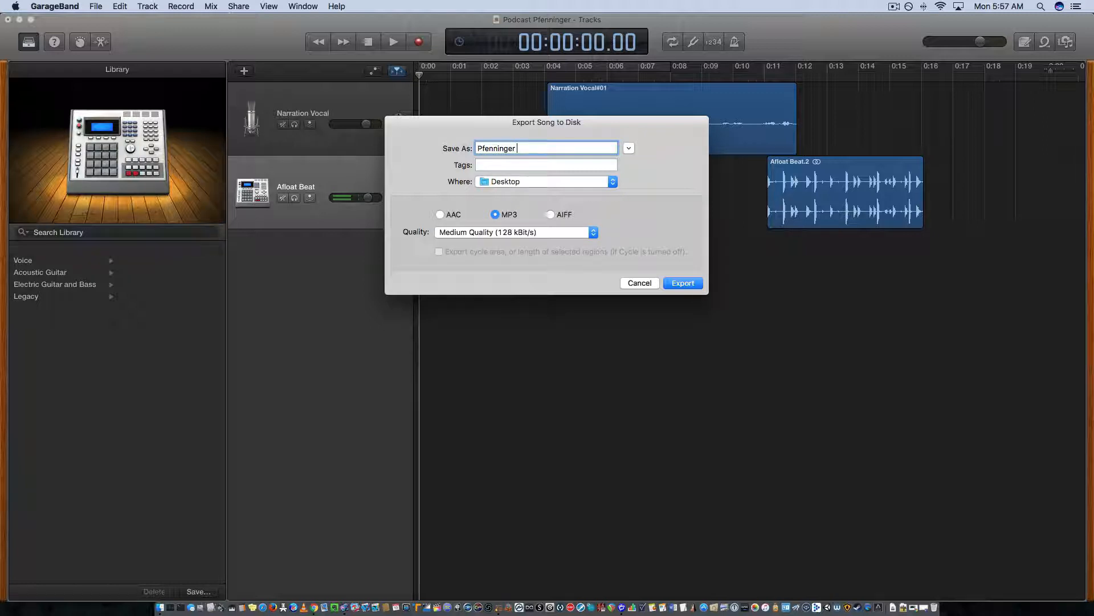
type("odcast")
left_click(681, 283)
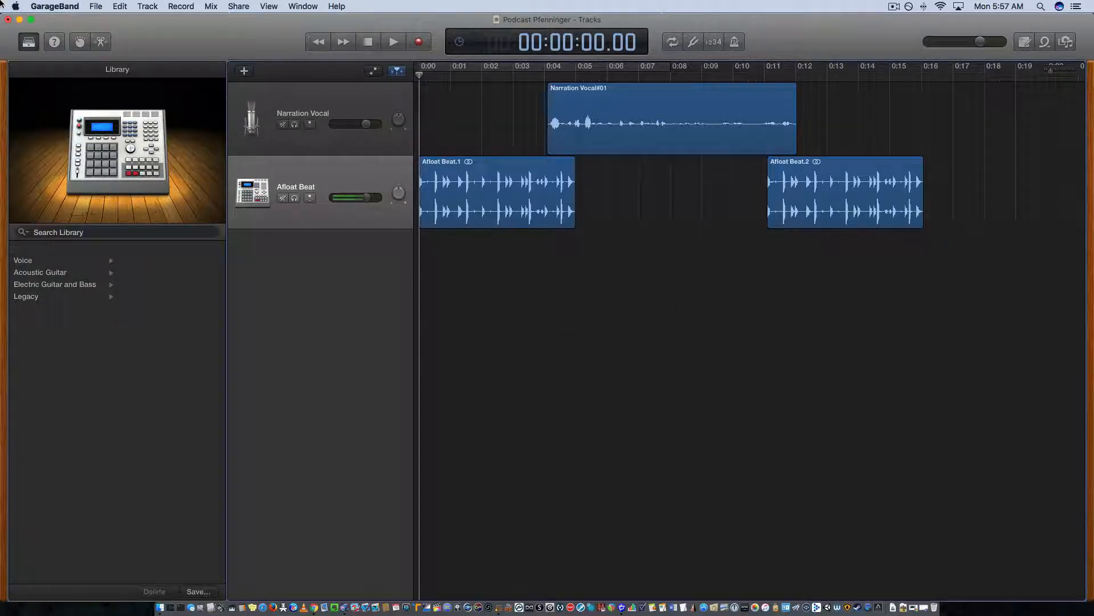
Minimize GarageBand, move the exported MP3 to an open area of the Finder desktop, and preview its audio in Quick Look.
left_click(20, 20)
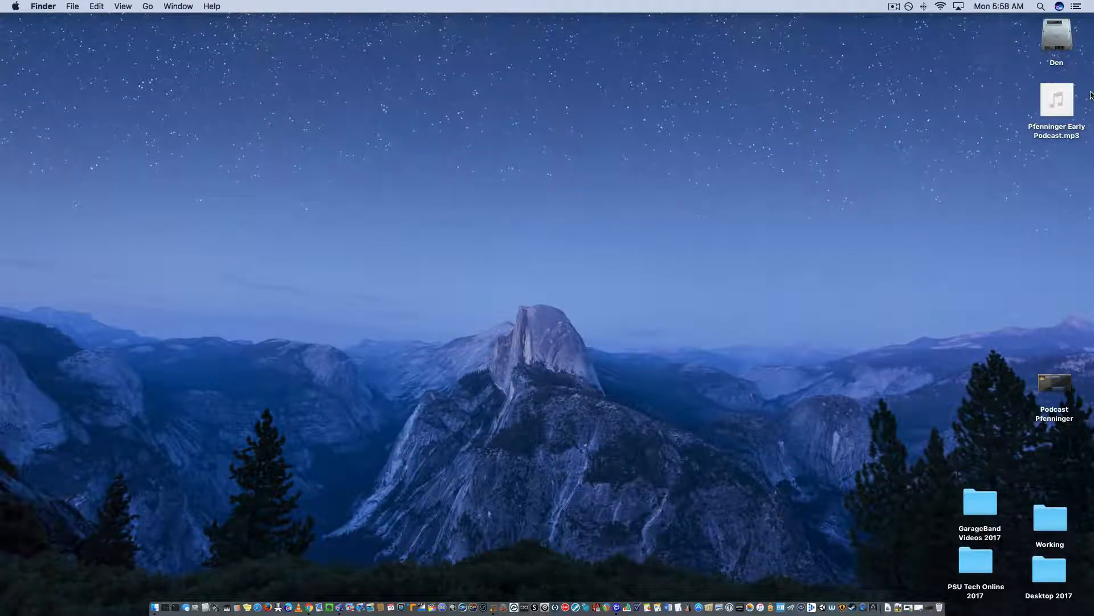
left_click_drag(1059, 101, 952, 225)
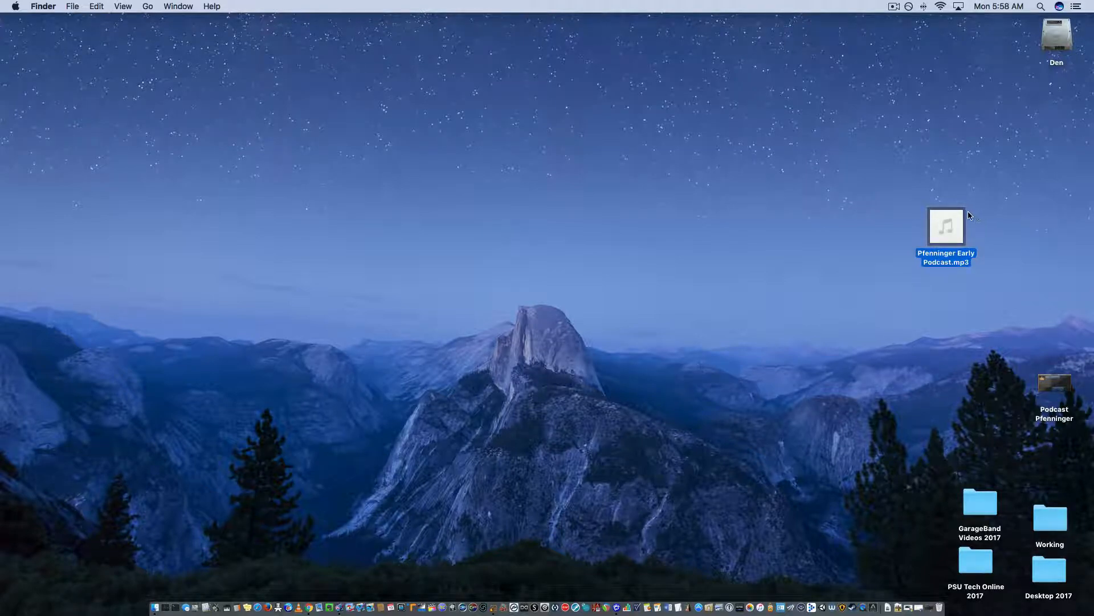
key("space")
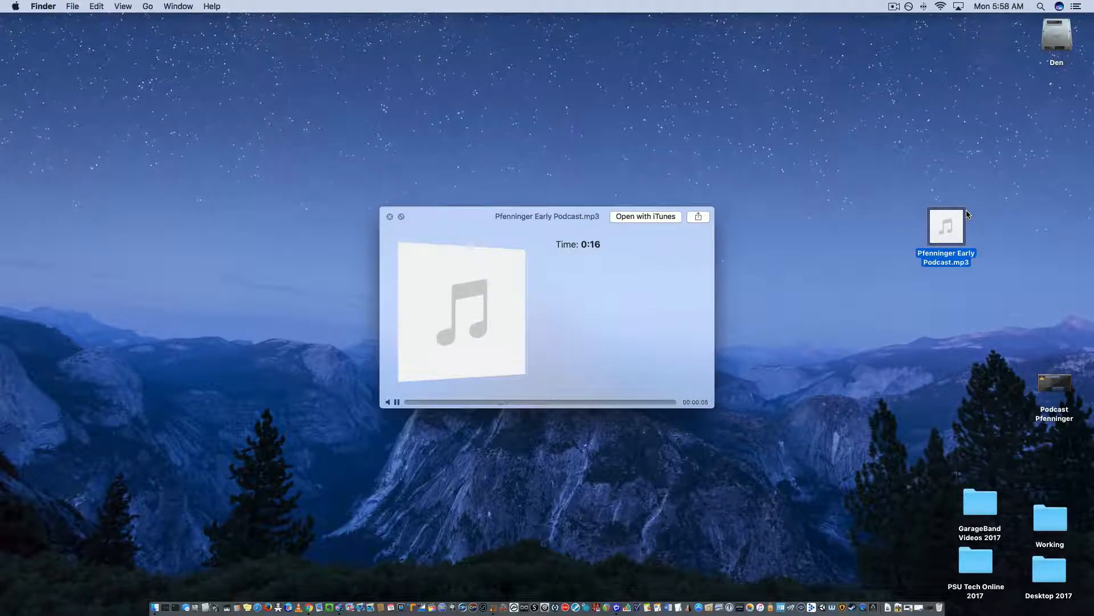
key("space")
left_click(883, 230)
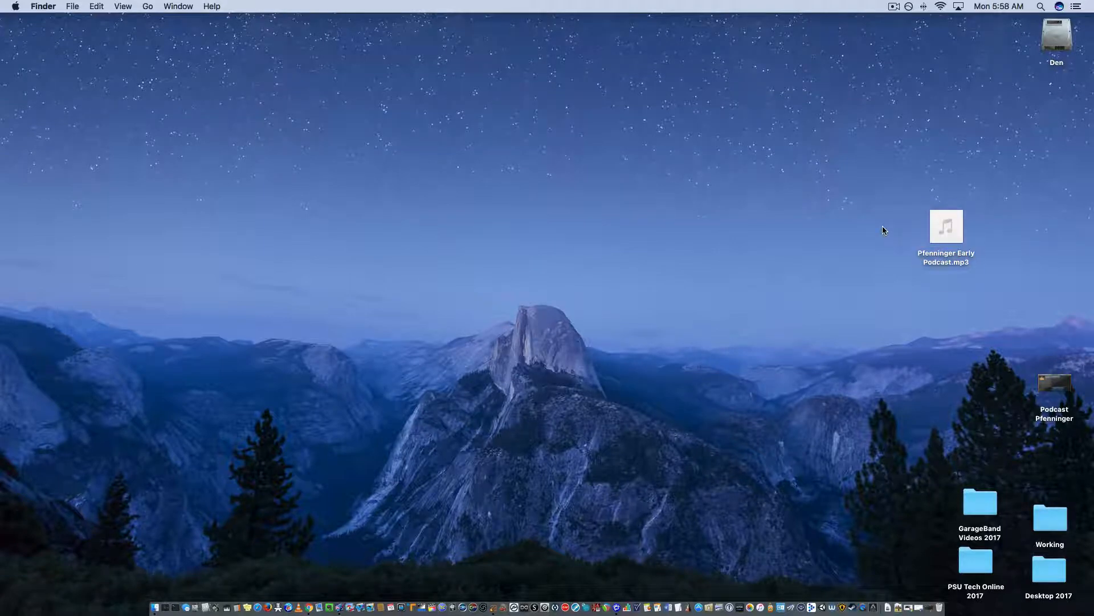